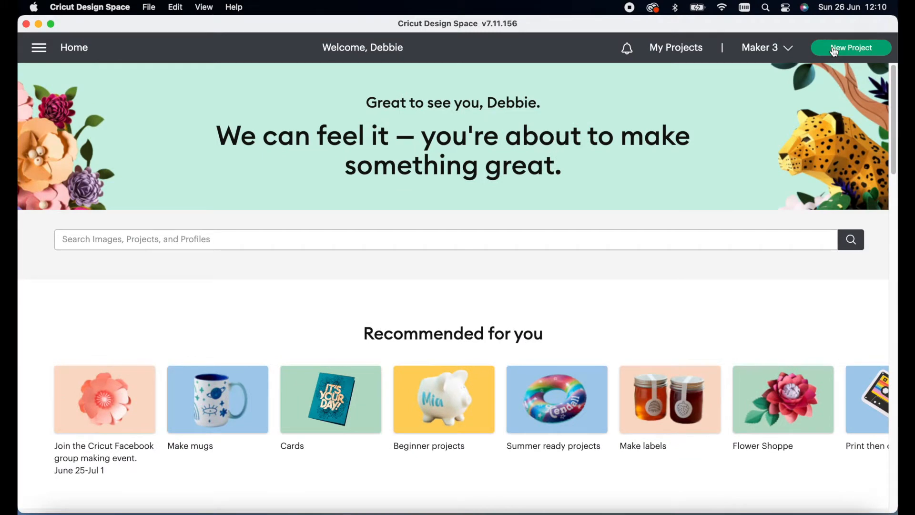
Start a new project and add a text object reading "18" to the canvas
click(834, 49)
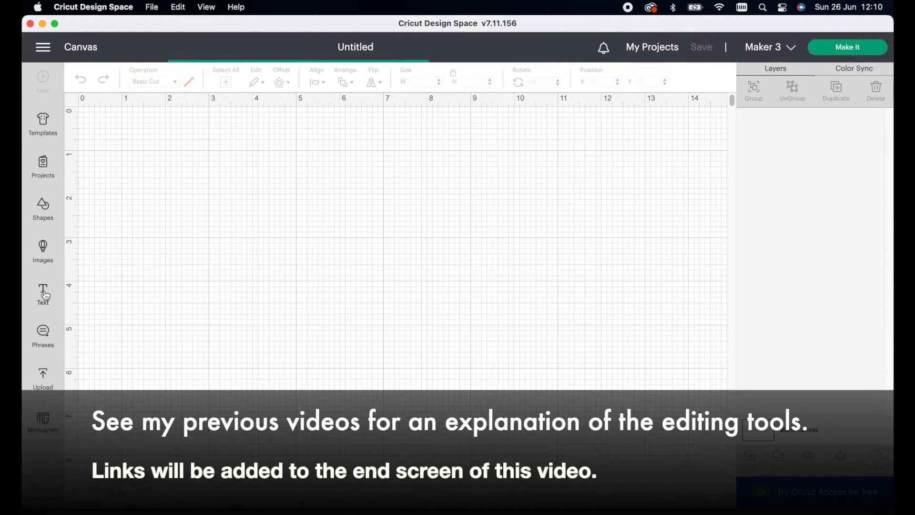
click(44, 294)
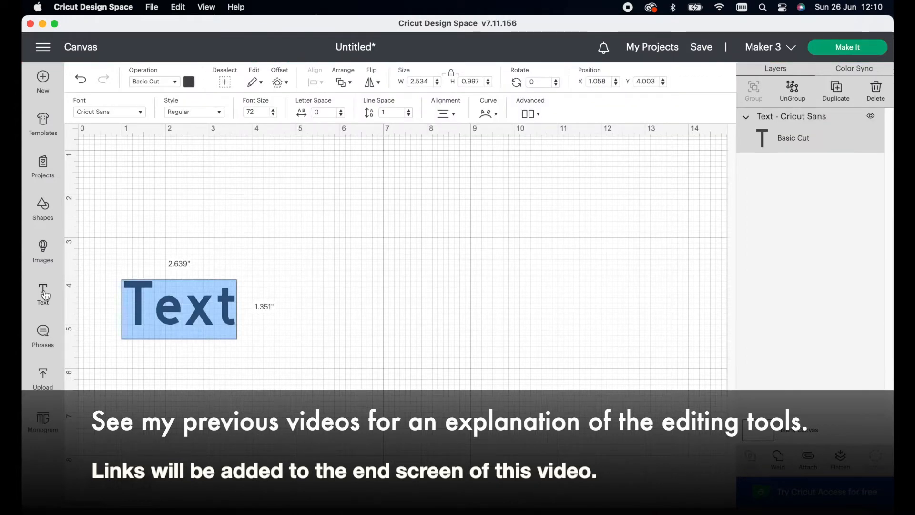
click(182, 309)
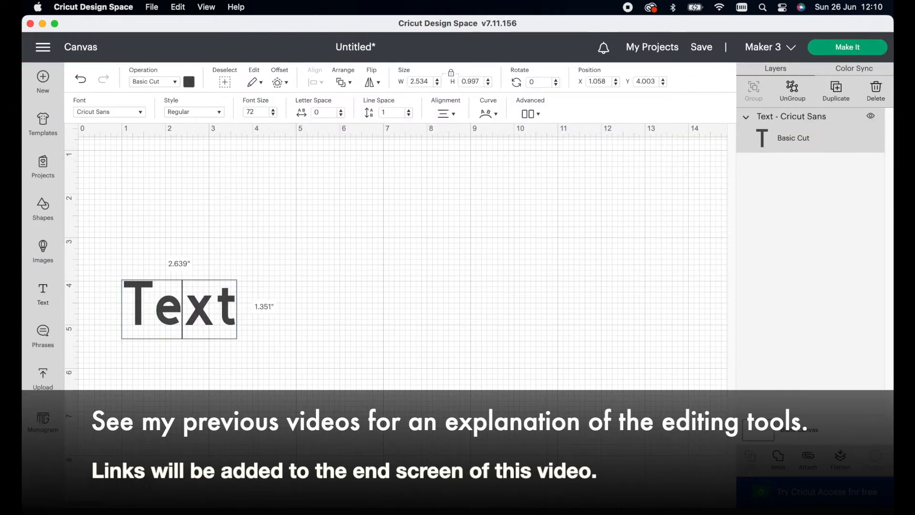
key(super+a)
text(18)
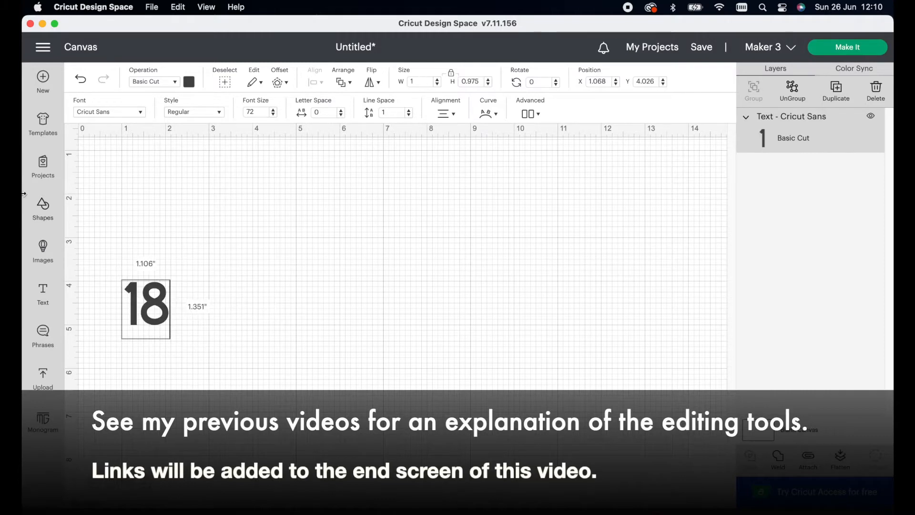
Find the system font Phosphate and apply it to the 18 text
click(112, 110)
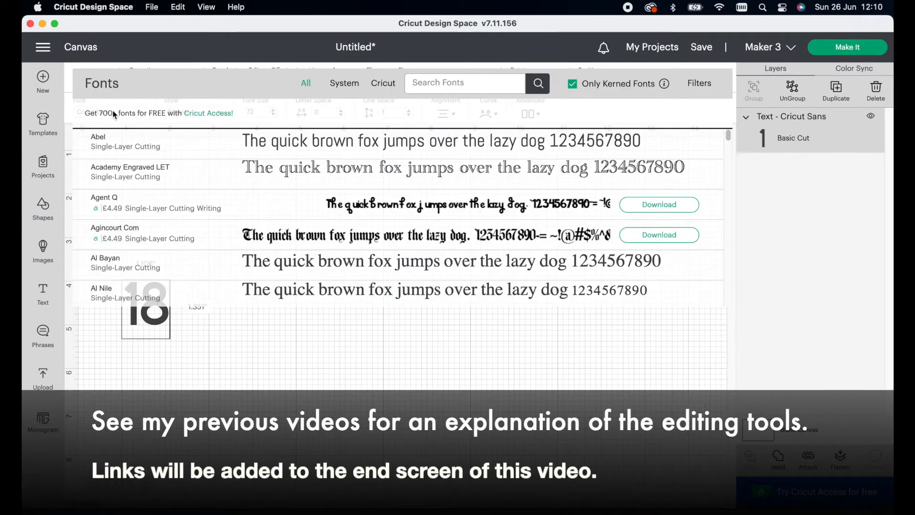
click(344, 84)
click(440, 81)
text(Phospha)
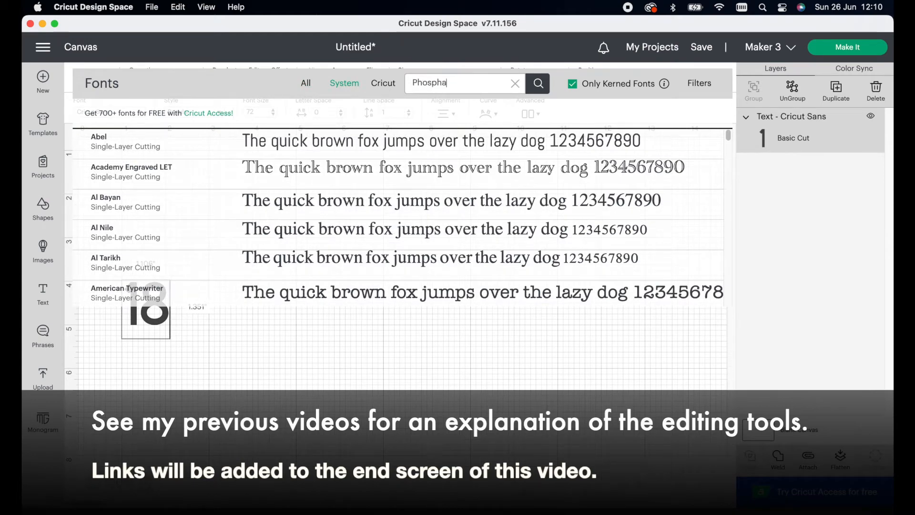
text(te)
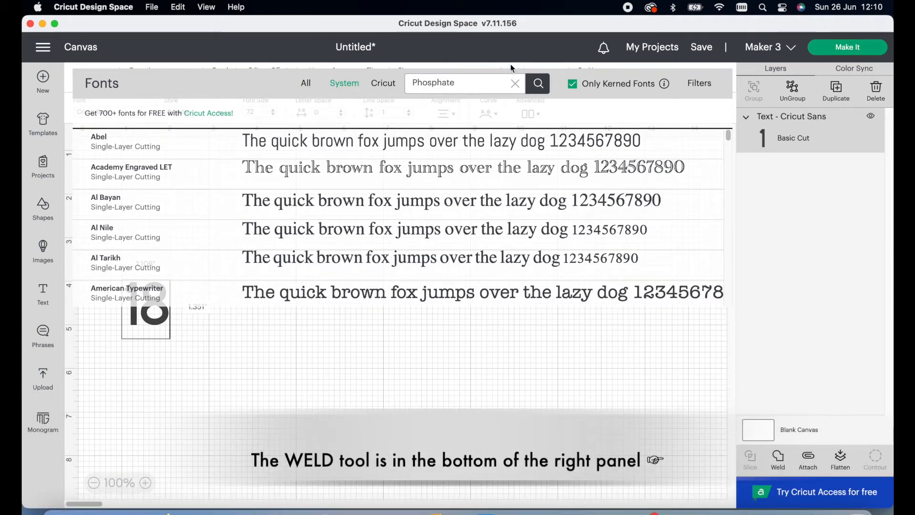
click(540, 85)
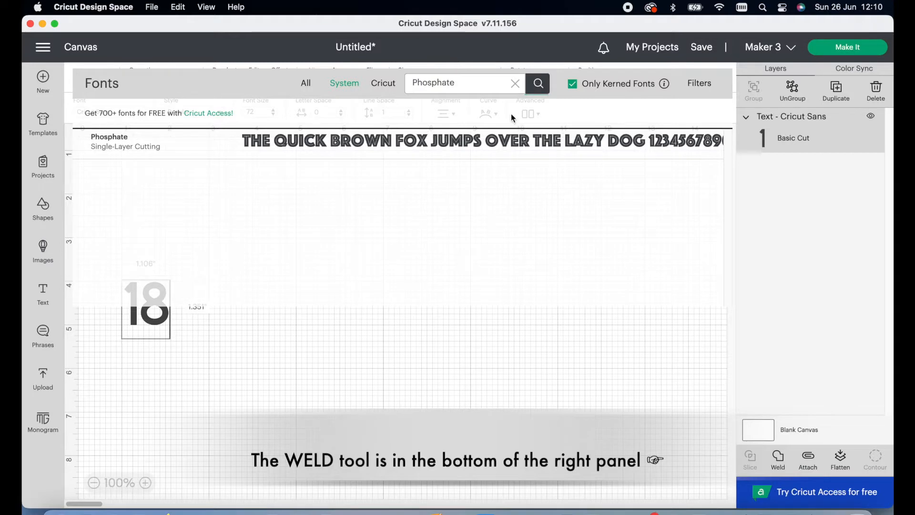
click(477, 143)
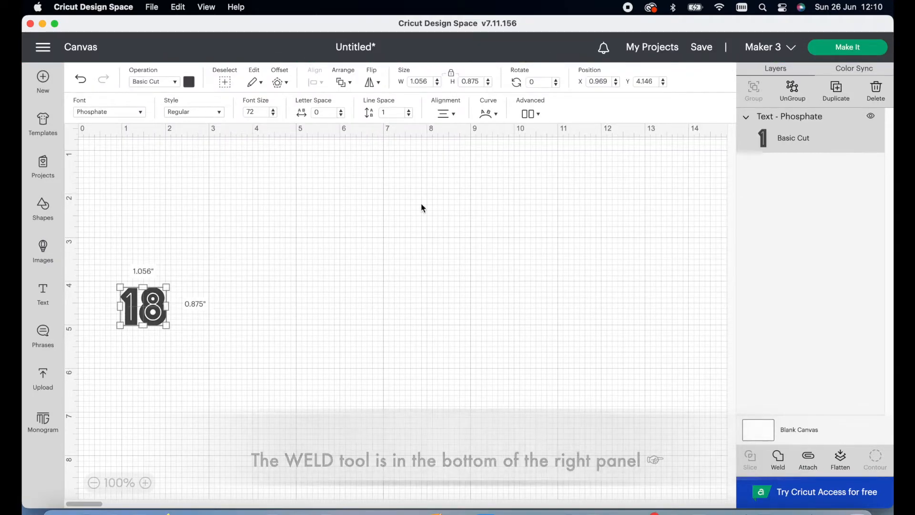
Reduce the letter spacing of the 18 to -0.8 so the digits overlap, and weld them into one shape
click(341, 115)
click(341, 115)
click(341, 115)
click(341, 115)
click(341, 115)
click(341, 115)
click(341, 115)
click(341, 116)
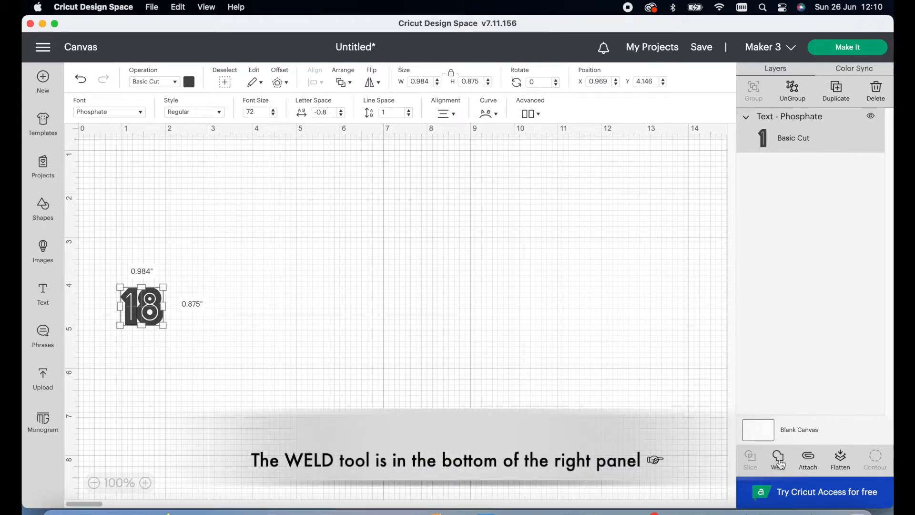
click(390, 302)
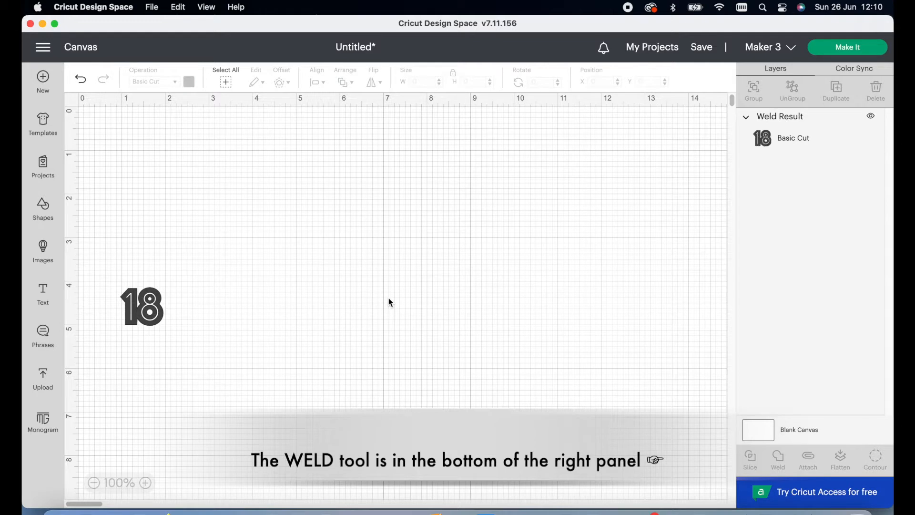
Enlarge the welded 18 with unlocked proportions to about 4.706 by 4.764 in and place it near the middle of the canvas
drag(157, 313, 113, 133)
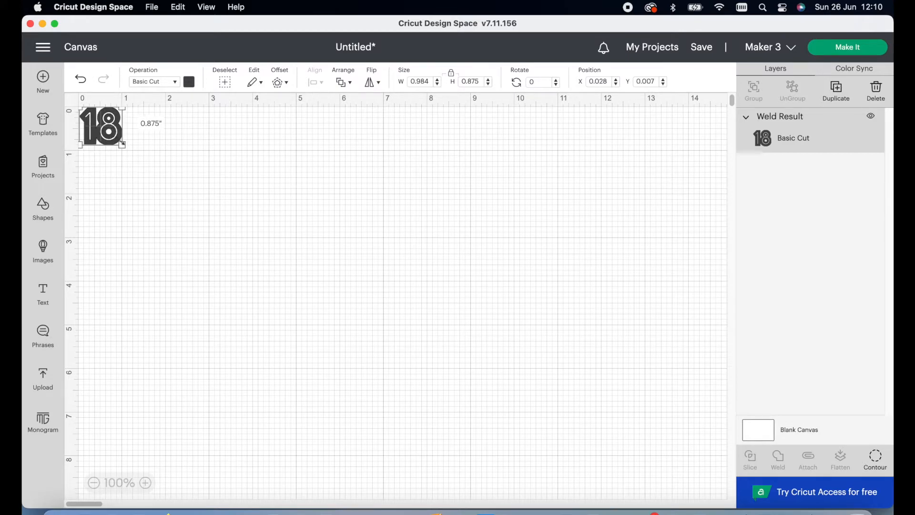
drag(122, 144, 302, 338)
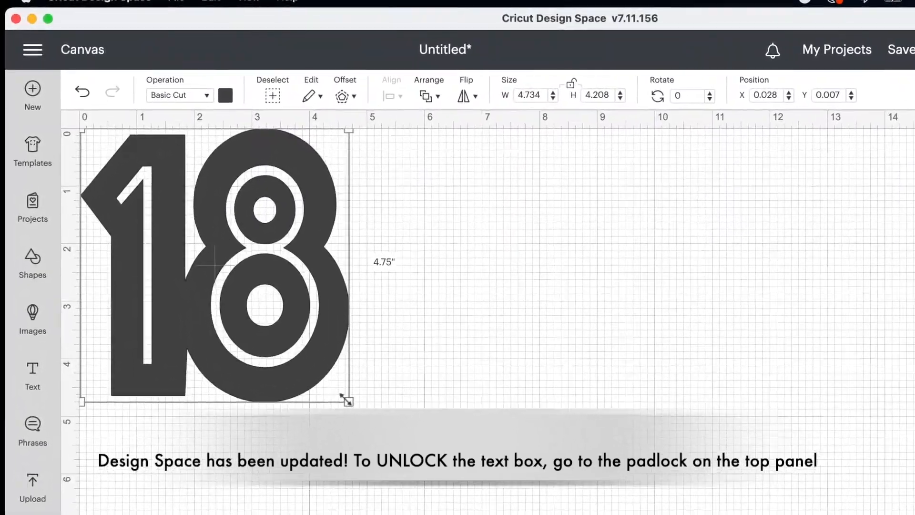
drag(347, 400, 347, 402)
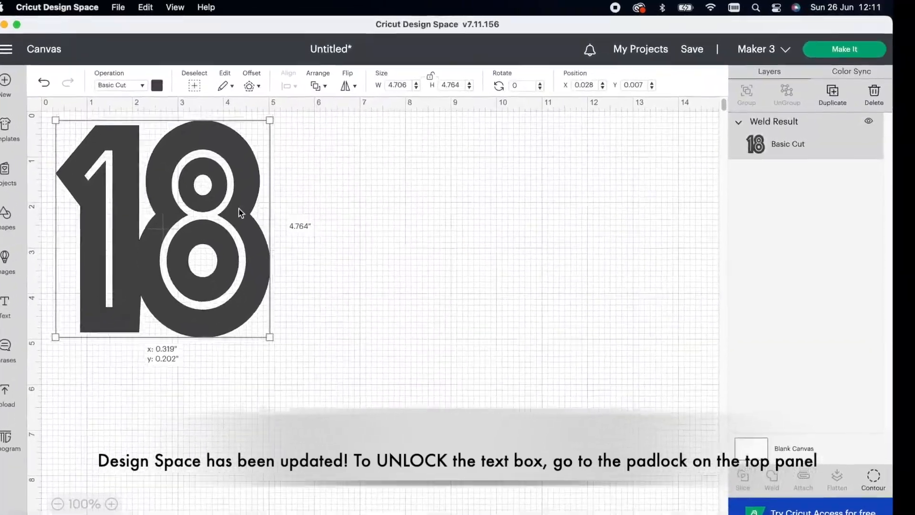
drag(238, 209, 409, 276)
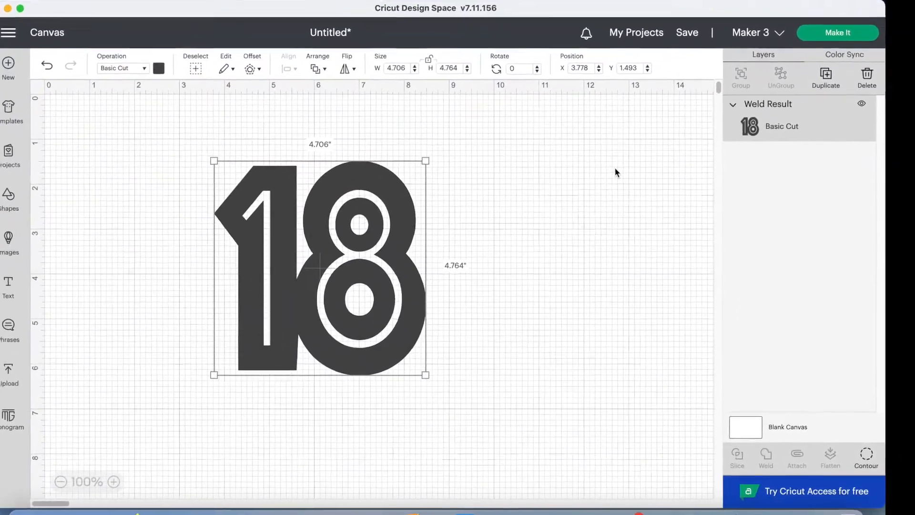
Duplicate the welded 18, place the copy beside the original and hide all contours of the copy
key(super+d)
drag(412, 303, 581, 291)
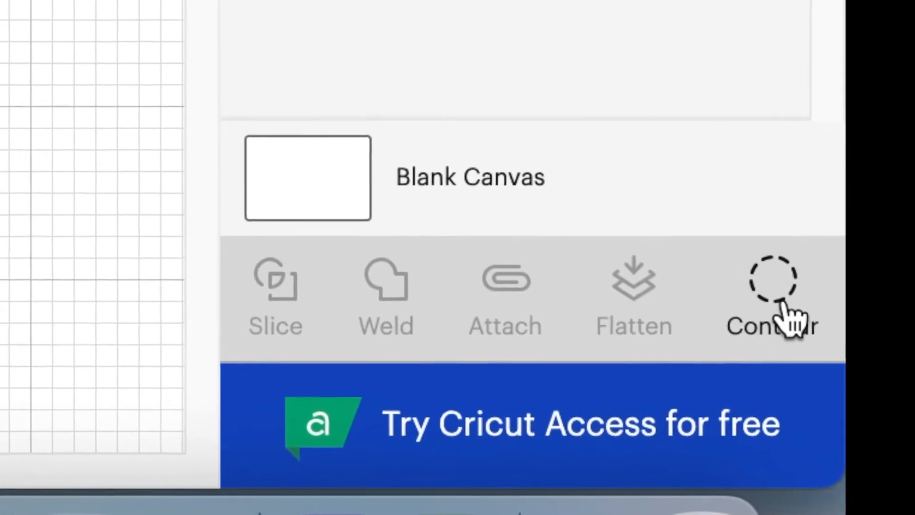
click(781, 305)
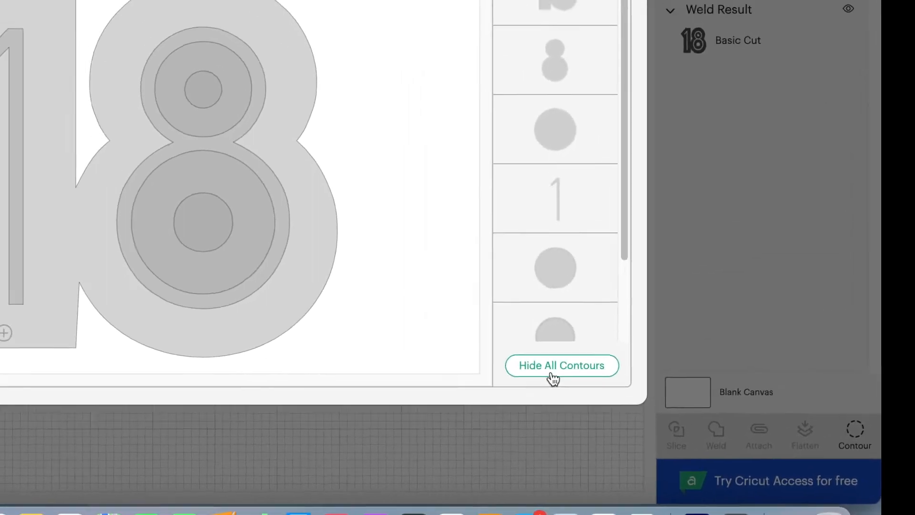
click(274, 249)
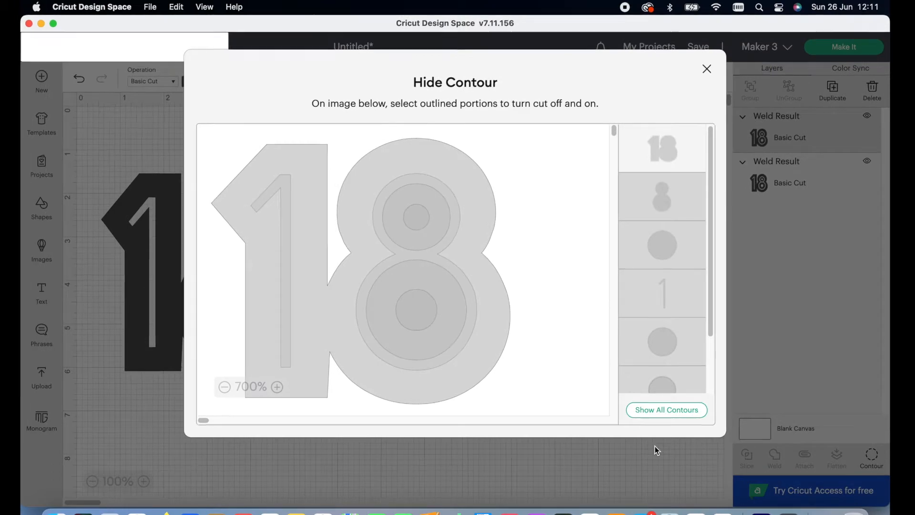
click(592, 445)
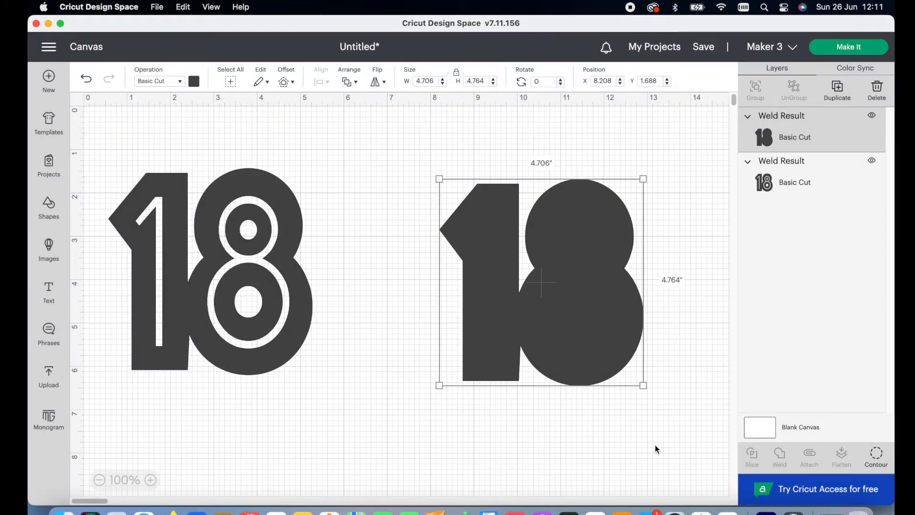
Change the material color of the original 18 with the cut-out lines to light periwinkle blue
click(210, 257)
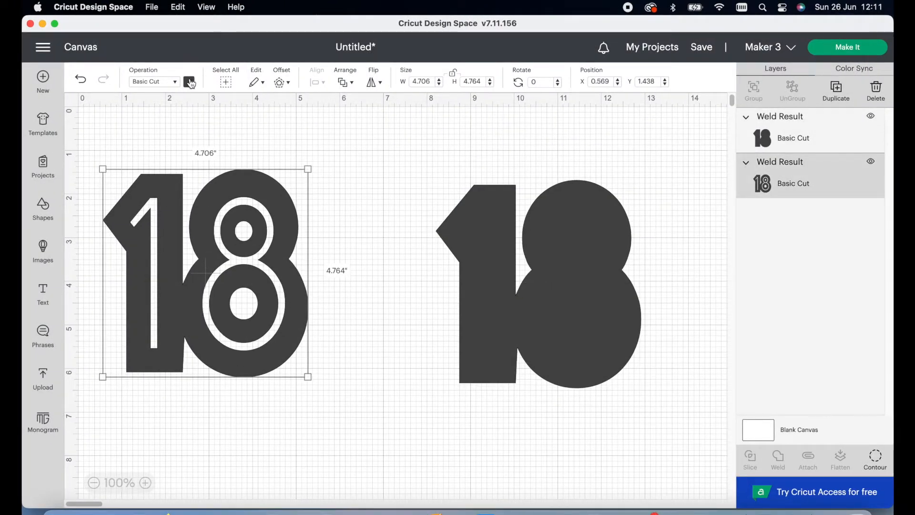
click(189, 82)
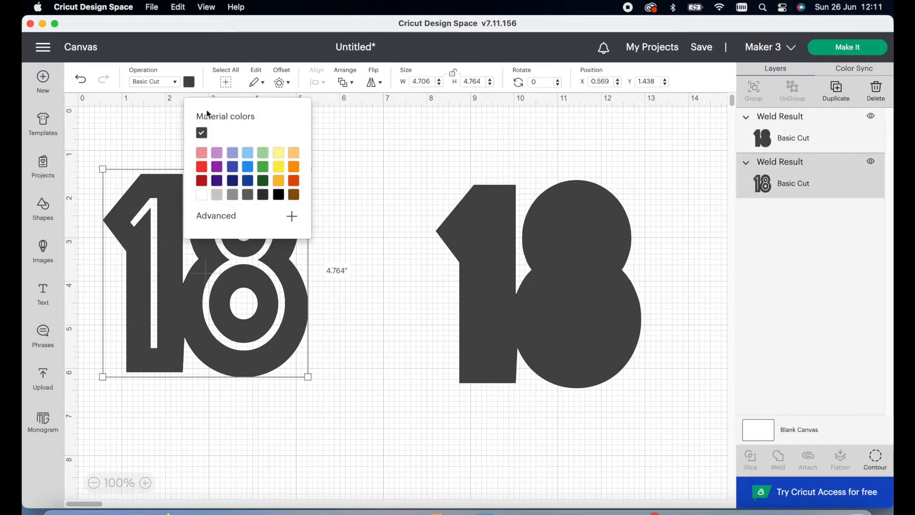
click(233, 154)
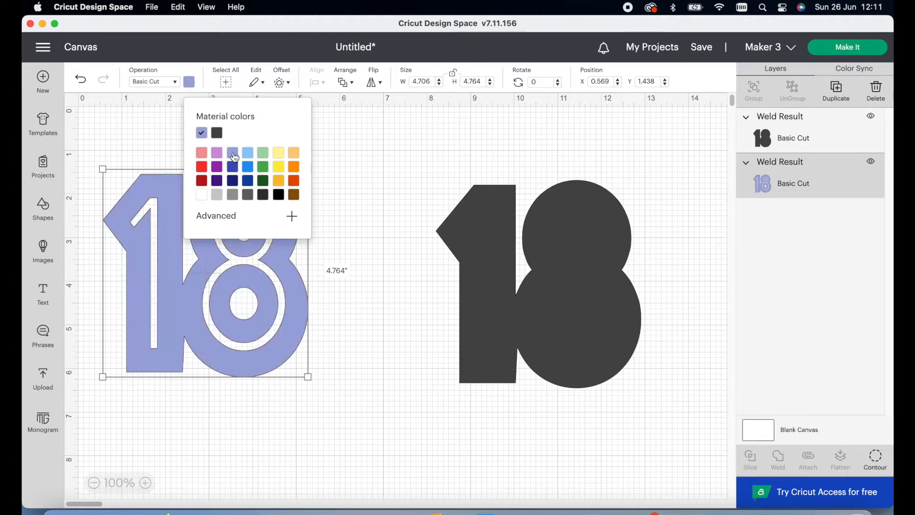
click(353, 190)
Move the periwinkle 18 over the solid dark 18 and bring it to the front
drag(201, 273, 465, 287)
click(345, 87)
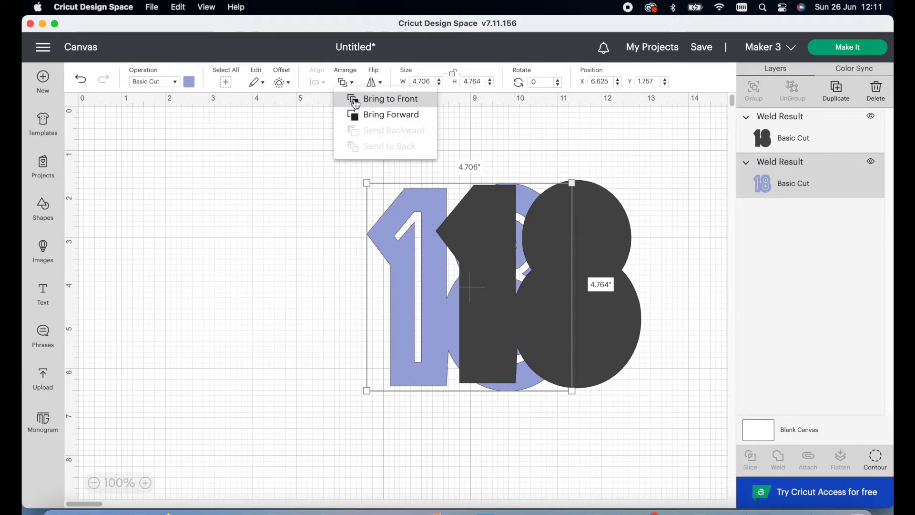
click(350, 97)
drag(458, 301, 502, 296)
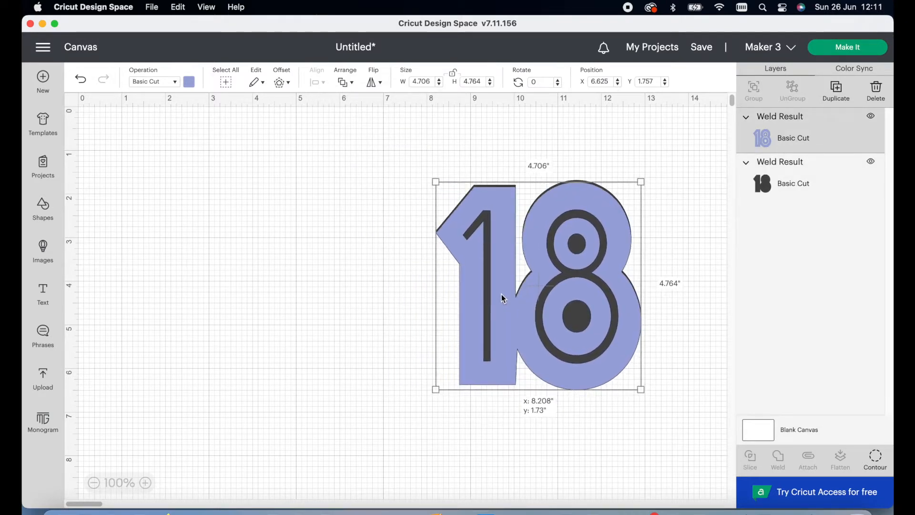
Select both overlaid 18 shapes and align them exactly on a common center
click(359, 207)
drag(414, 207, 471, 232)
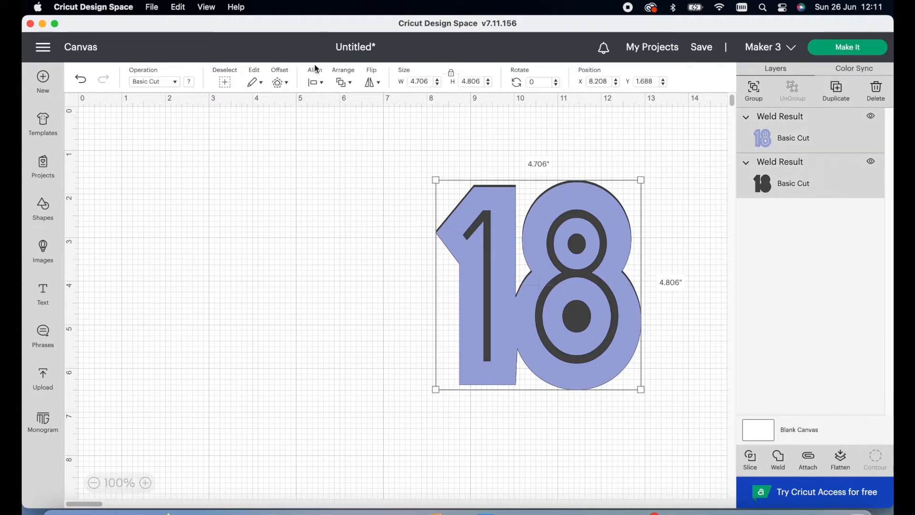
click(314, 82)
click(329, 210)
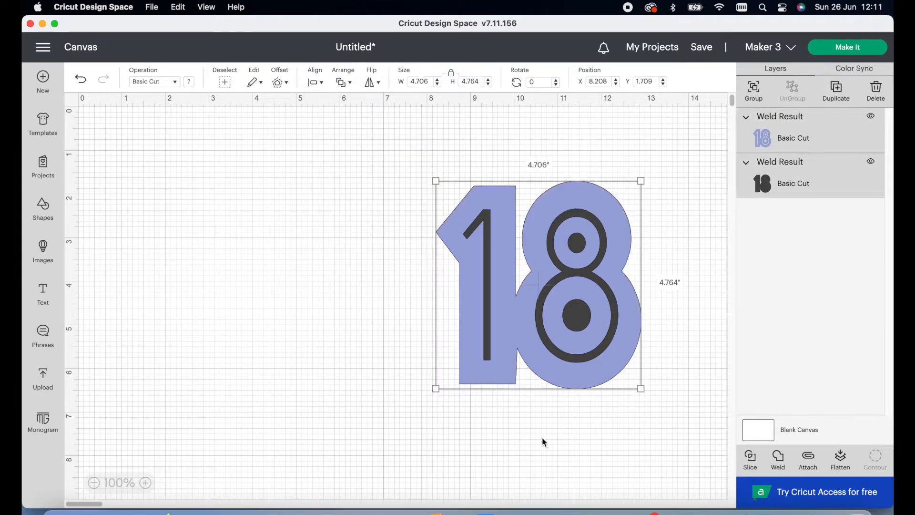
Slice the two overlaid 18 shapes and move the periwinkle and dark outline pieces away from the inner line piece
click(730, 457)
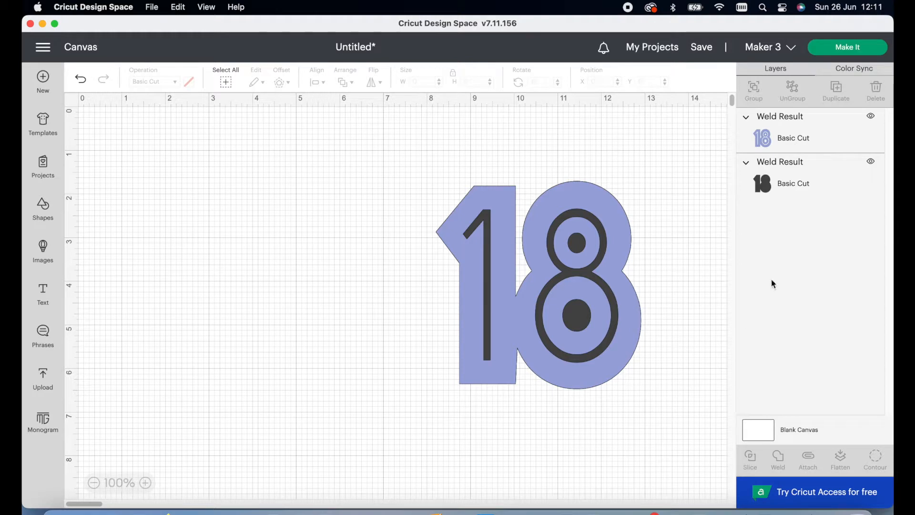
click(764, 141)
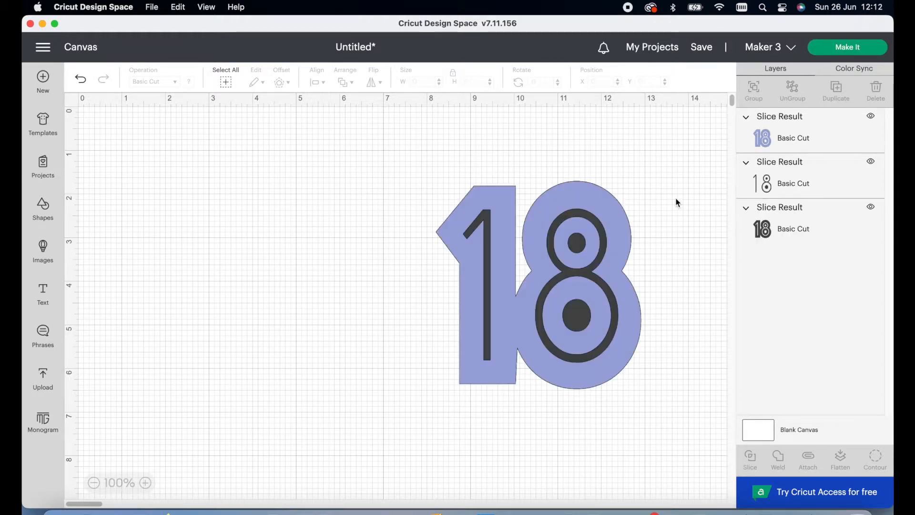
drag(619, 289, 262, 234)
drag(633, 320, 719, 375)
drag(657, 277, 577, 388)
drag(565, 285, 588, 271)
drag(586, 409, 223, 435)
drag(622, 284, 612, 300)
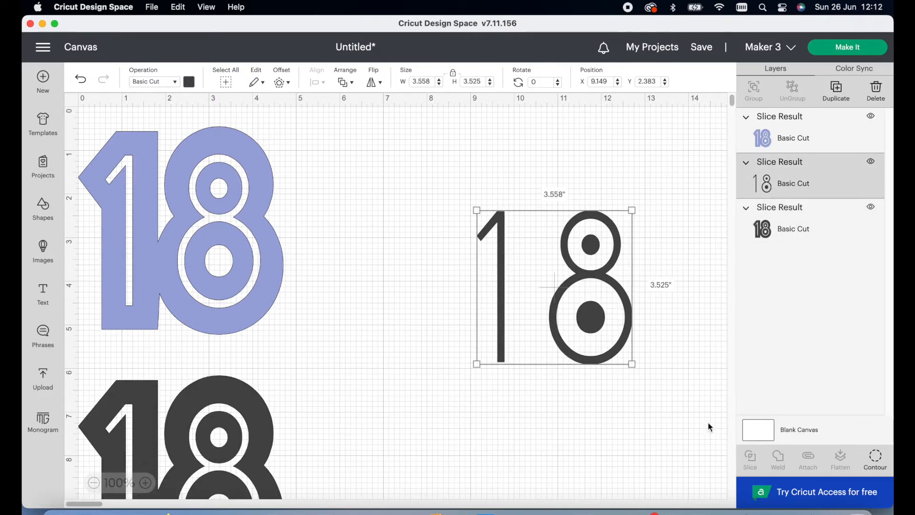
Hide every contour of the sliced inner line piece except the two small center ovals of the 8
click(876, 460)
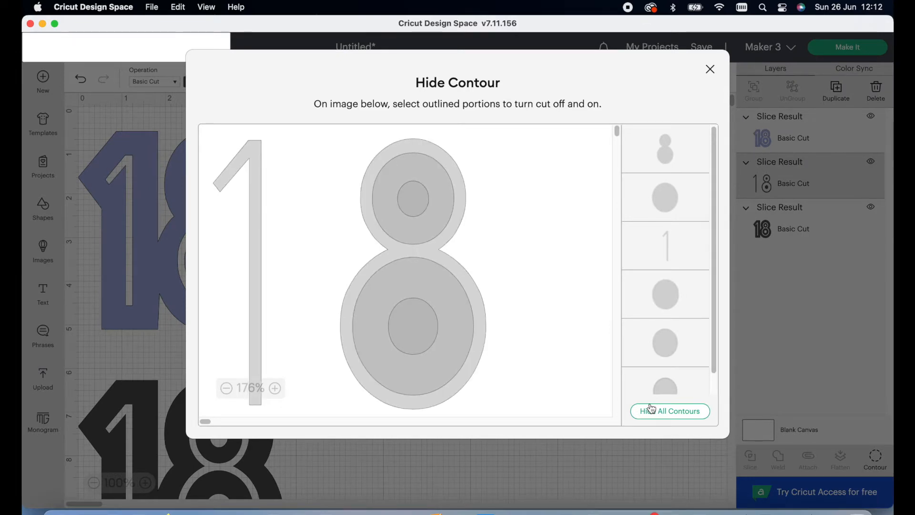
click(688, 340)
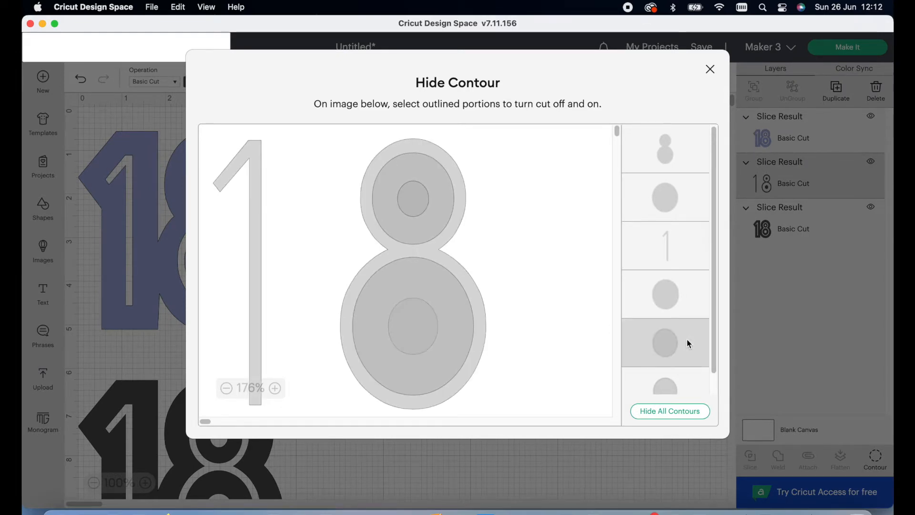
click(666, 196)
click(667, 245)
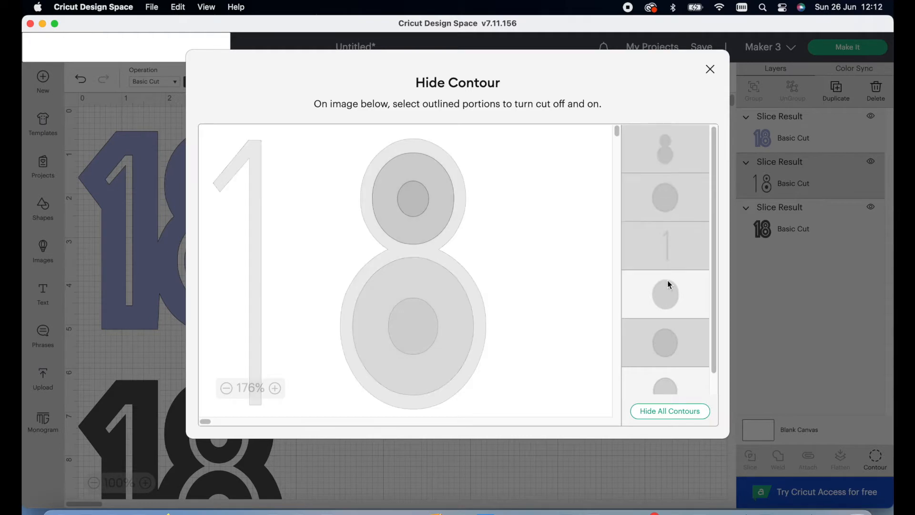
click(668, 286)
drag(711, 365, 713, 422)
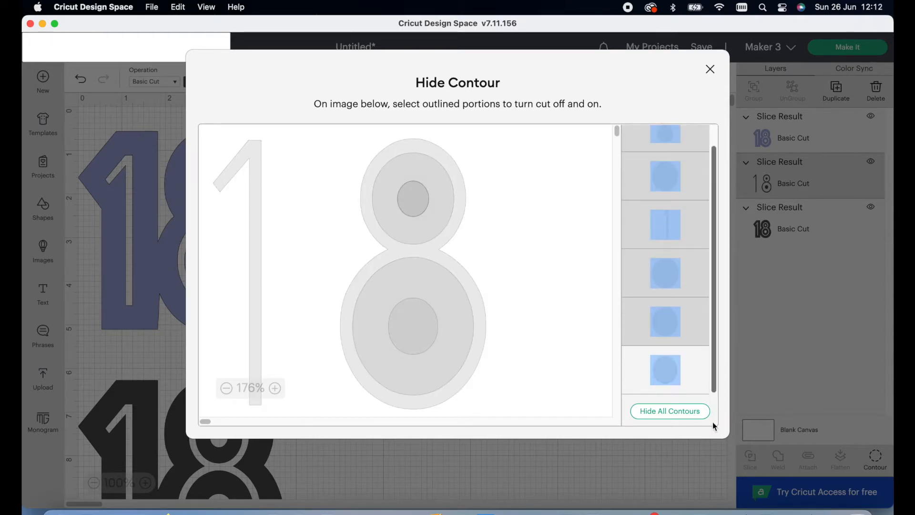
click(680, 328)
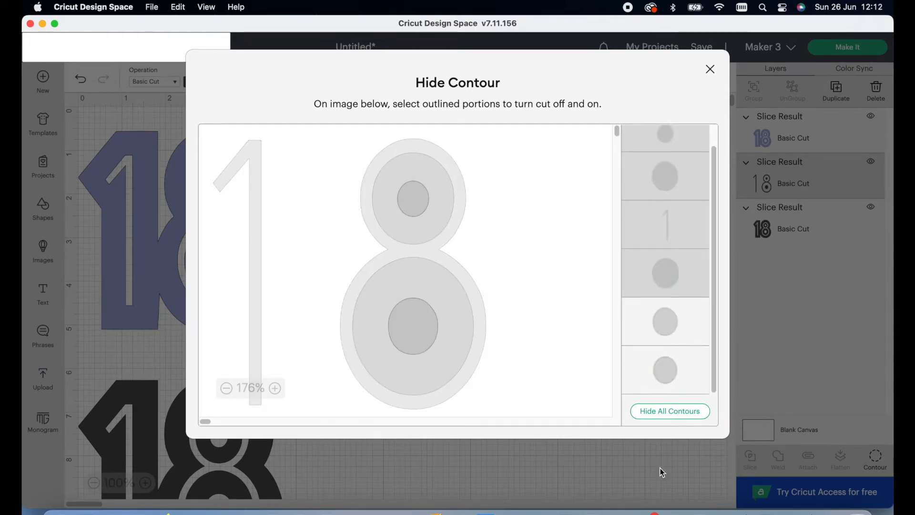
click(662, 478)
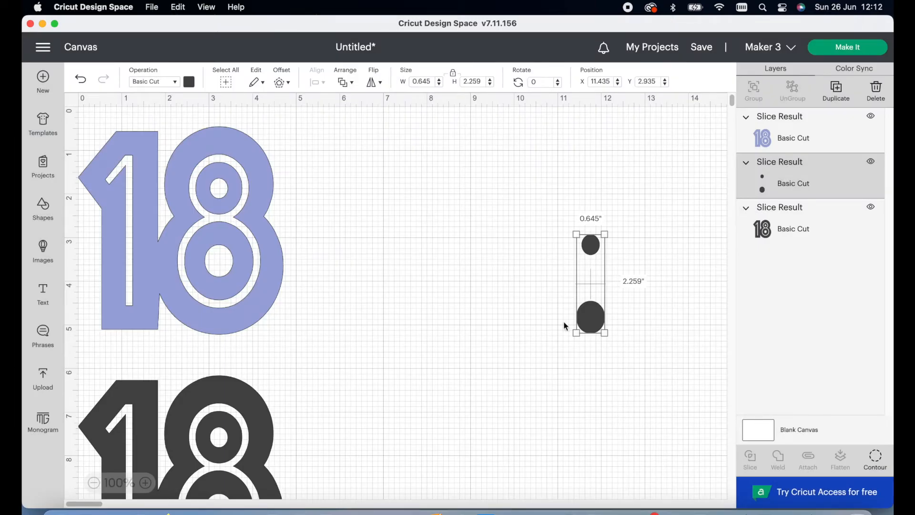
Move the two dark ovals and the dark outline 18 apart, and hide the outline's inner contours to leave a solid 18
drag(585, 318, 677, 210)
drag(253, 451, 513, 259)
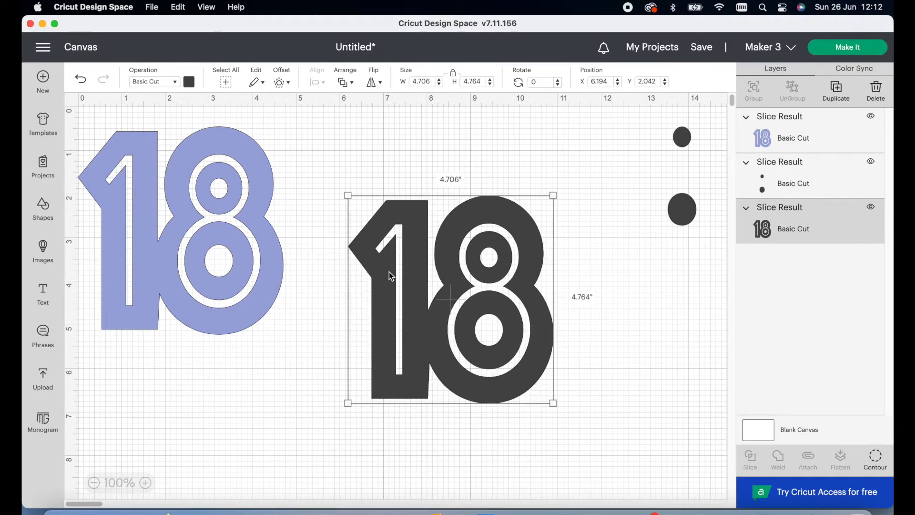
click(876, 460)
click(696, 414)
click(681, 448)
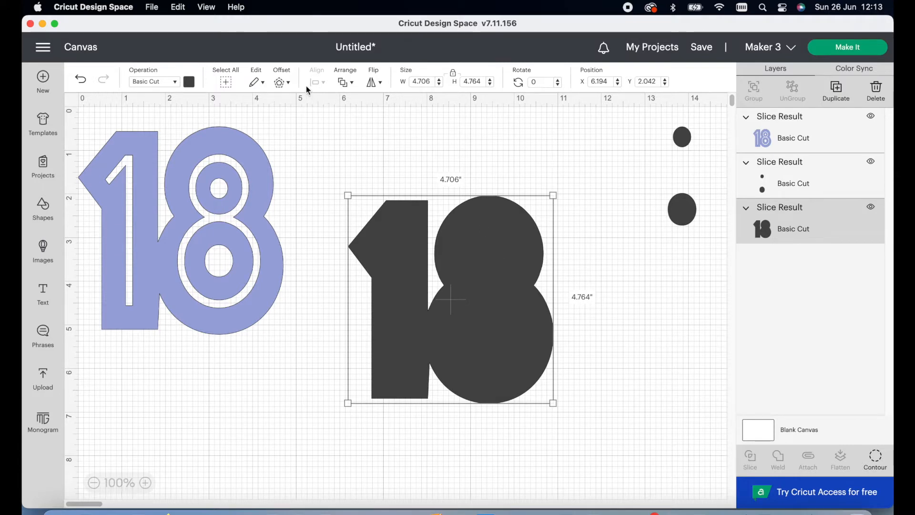
Create an inward offset of the solid dark 18 at -0.125 in with rounded corners
click(286, 83)
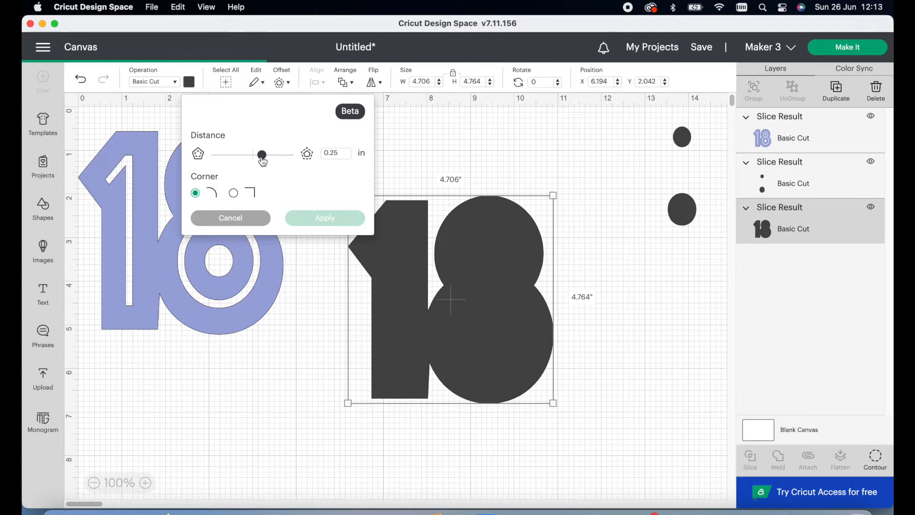
drag(261, 161, 252, 161)
click(248, 160)
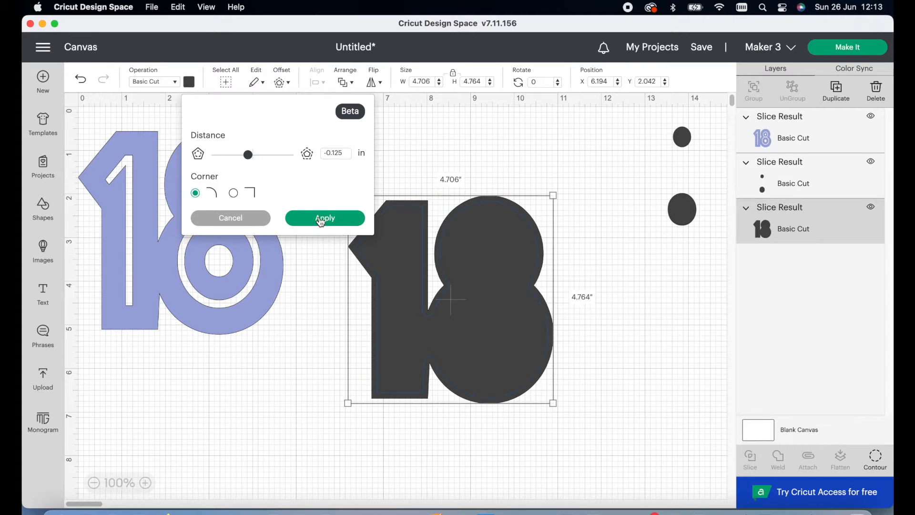
click(320, 219)
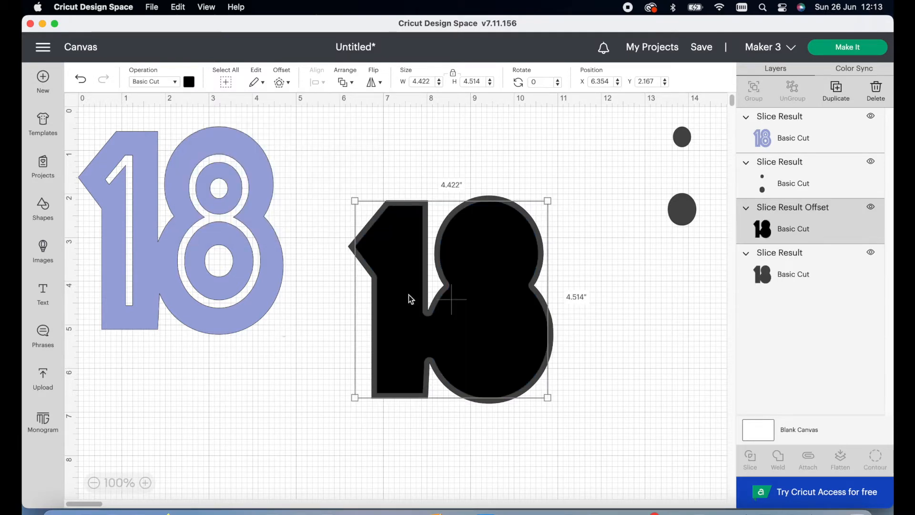
Move the black inward offset off the solid dark 18 and delete the dark original
drag(466, 302, 587, 341)
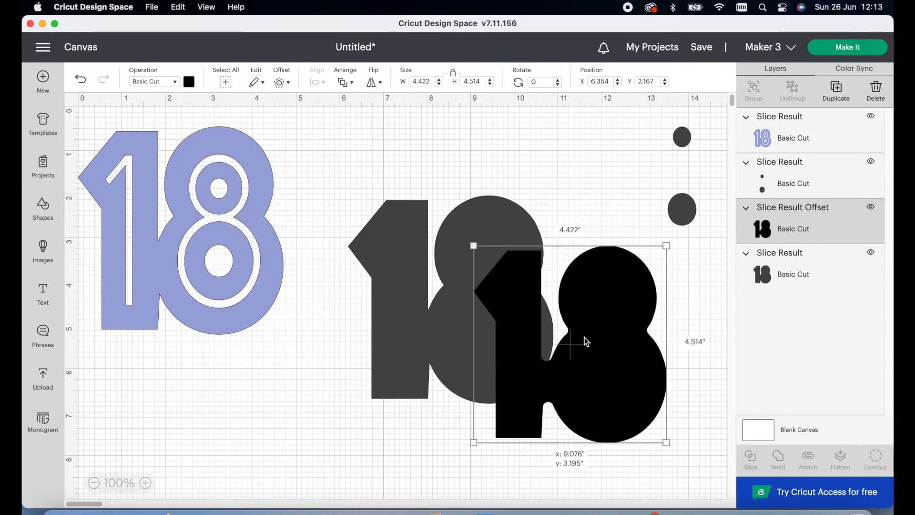
click(426, 312)
key(Delete)
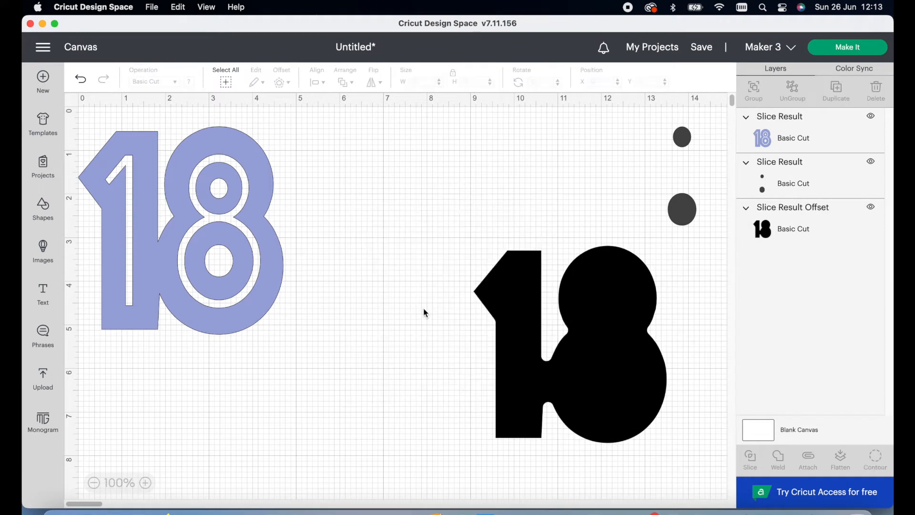
Move the black offset 18 up beside the two ovals and recolor it light grey
drag(622, 359, 585, 242)
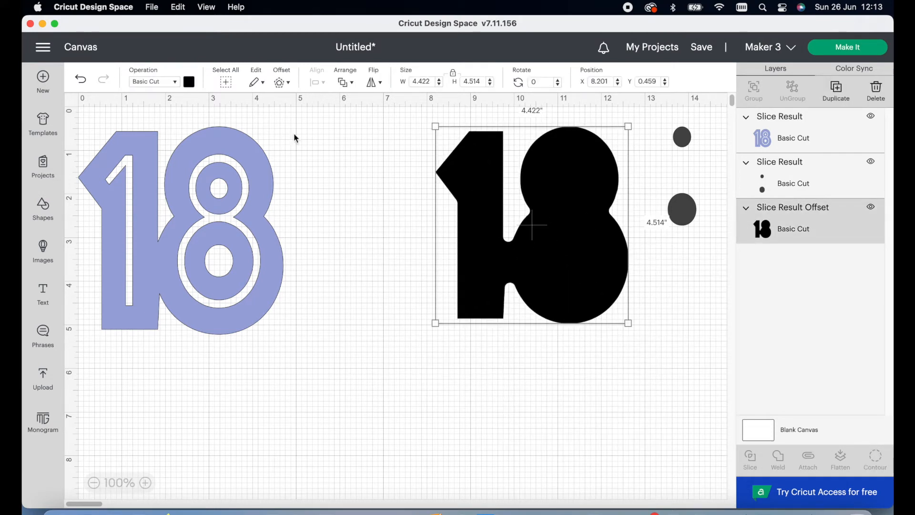
click(189, 83)
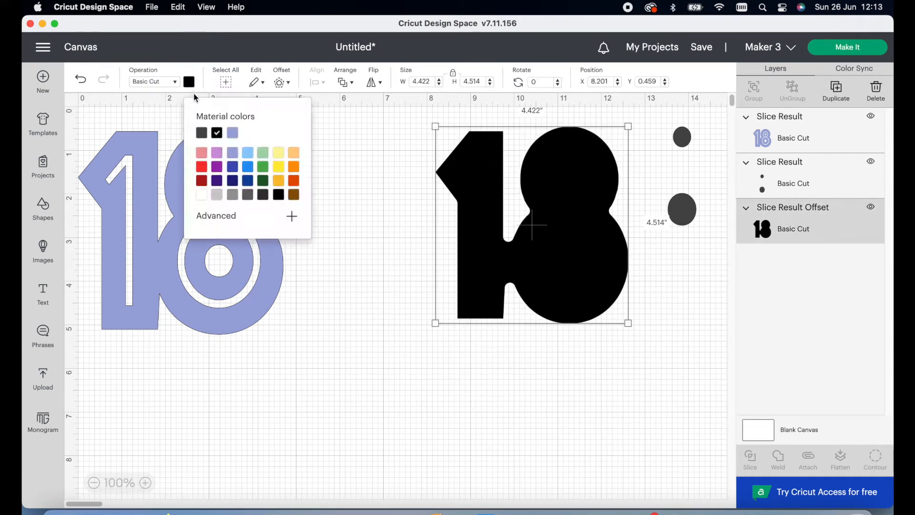
click(217, 195)
click(448, 359)
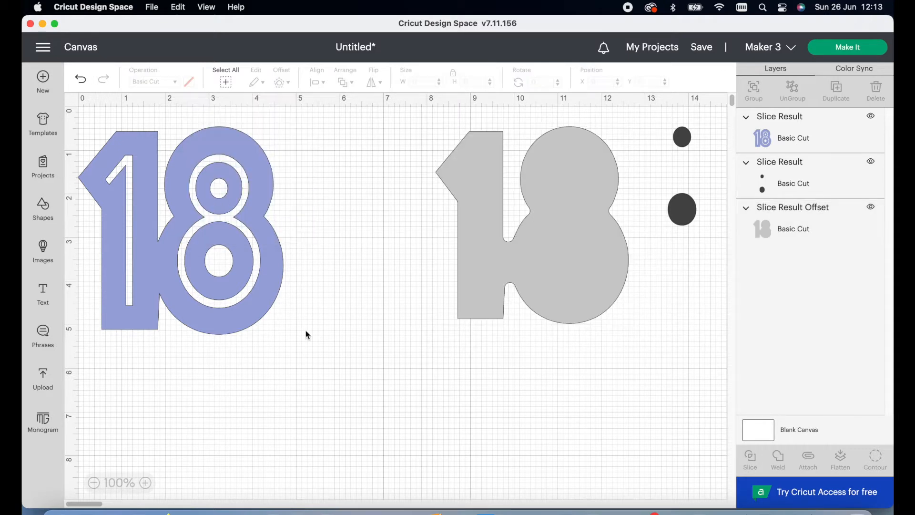
Move the periwinkle 18 into open space and create a 0.25 in outward offset with rounded corners
drag(226, 302, 334, 341)
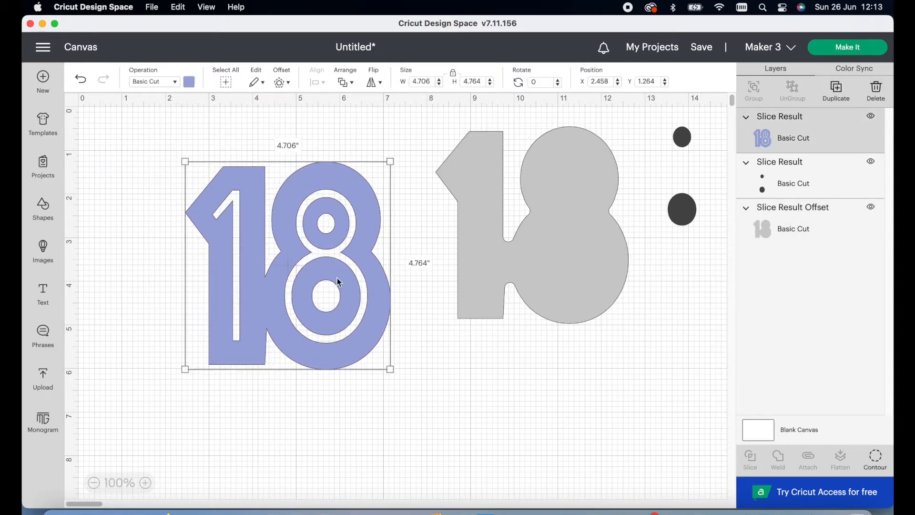
drag(332, 290, 334, 336)
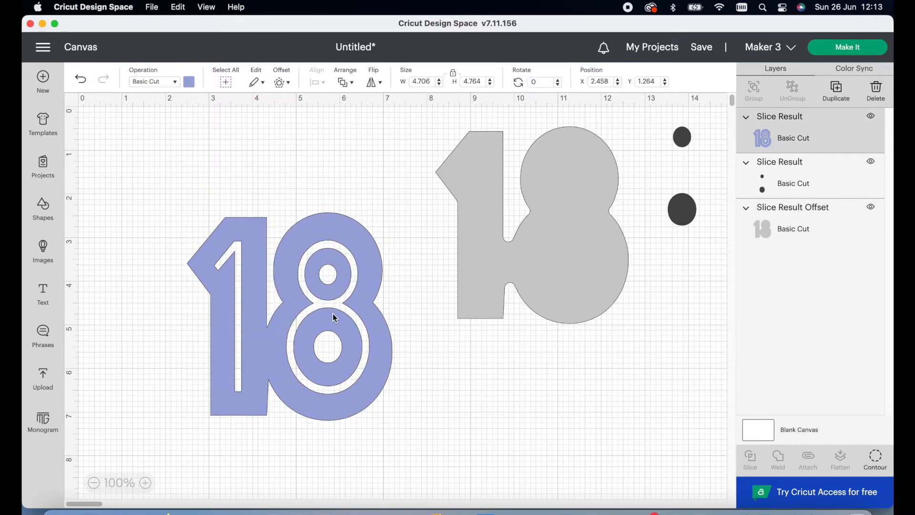
click(287, 88)
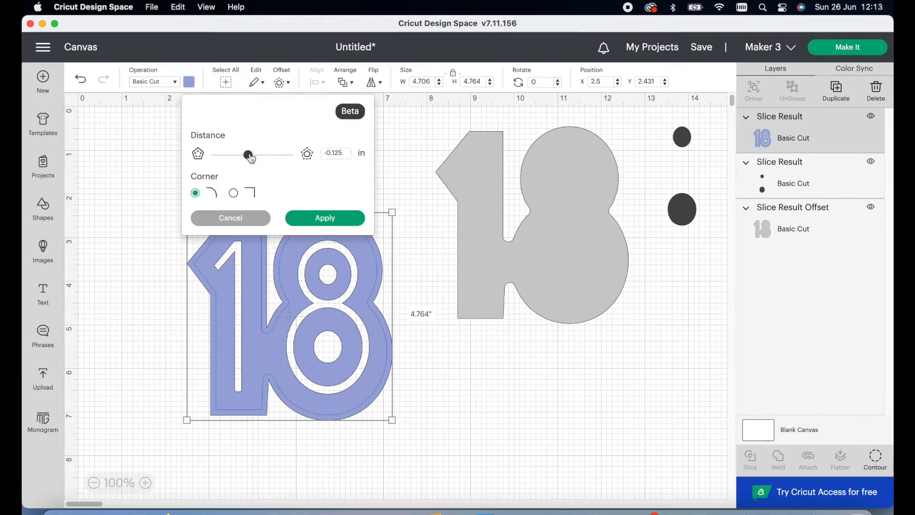
drag(250, 158, 262, 159)
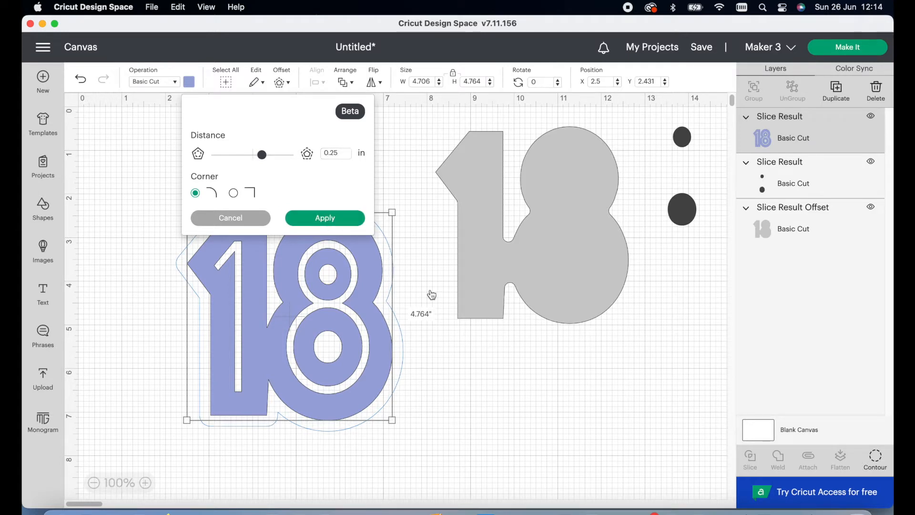
Separate the periwinkle 18 from its black offset, reposition the black shape on open canvas and lay the periwinkle 18 over it
drag(326, 333, 564, 412)
drag(314, 298, 196, 214)
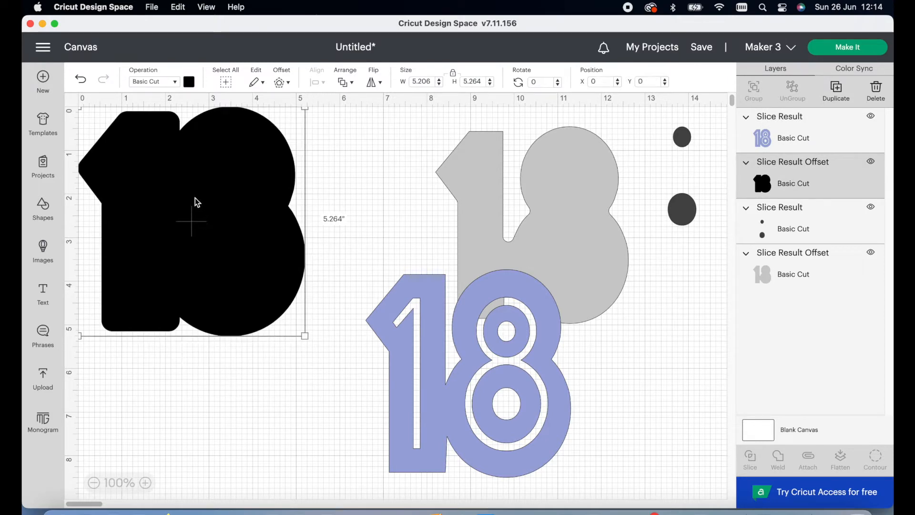
drag(245, 179, 293, 306)
drag(482, 383, 554, 247)
drag(268, 373, 304, 310)
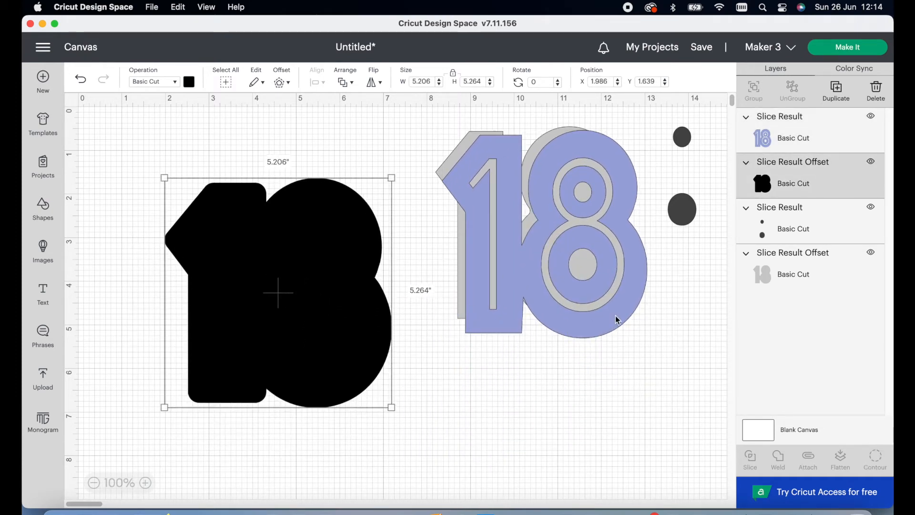
drag(621, 307, 352, 362)
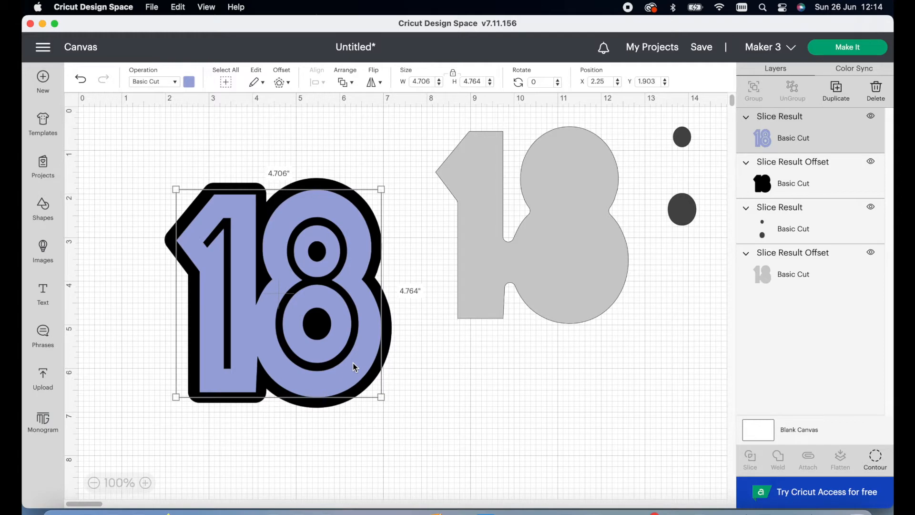
Select the periwinkle 18 together with its black backing and align them on a common center
click(362, 147)
drag(362, 146, 326, 239)
click(317, 82)
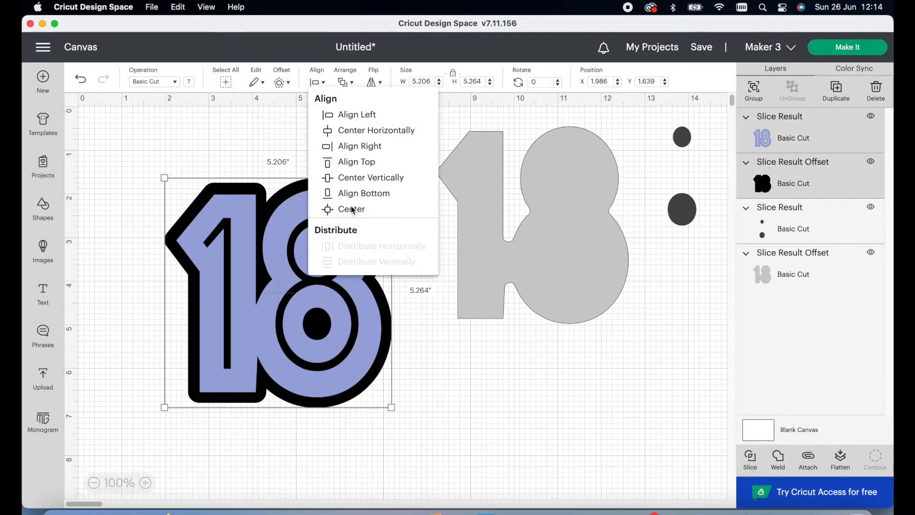
click(328, 206)
click(535, 382)
Move the two dark ovals beside the stacked 18 and recolor them white
drag(690, 214, 426, 301)
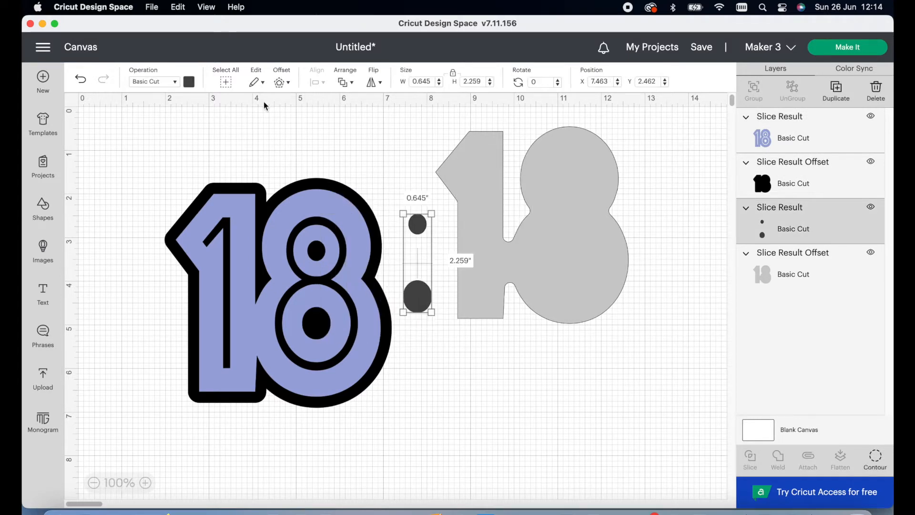
click(189, 82)
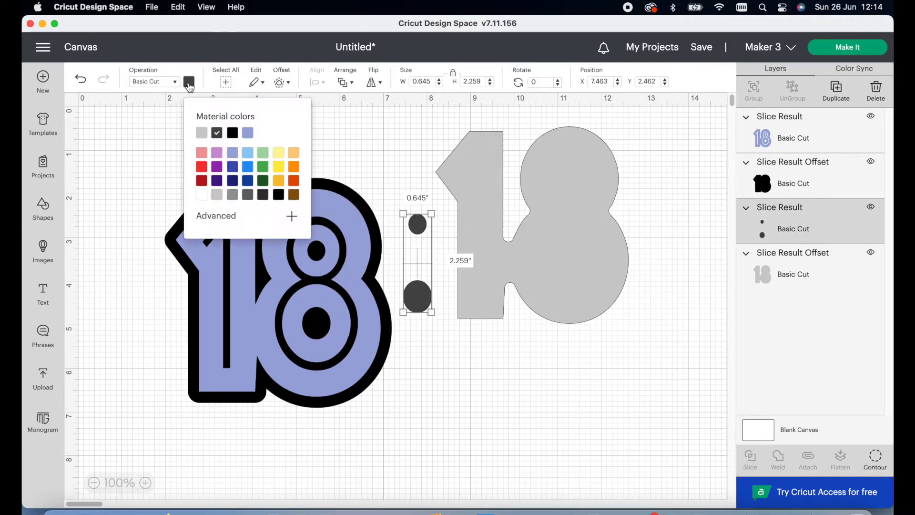
click(201, 193)
click(415, 320)
Place the white ovals over the holes of the stacked 8, bring them to the front and fit them exactly over the holes
drag(419, 300, 320, 319)
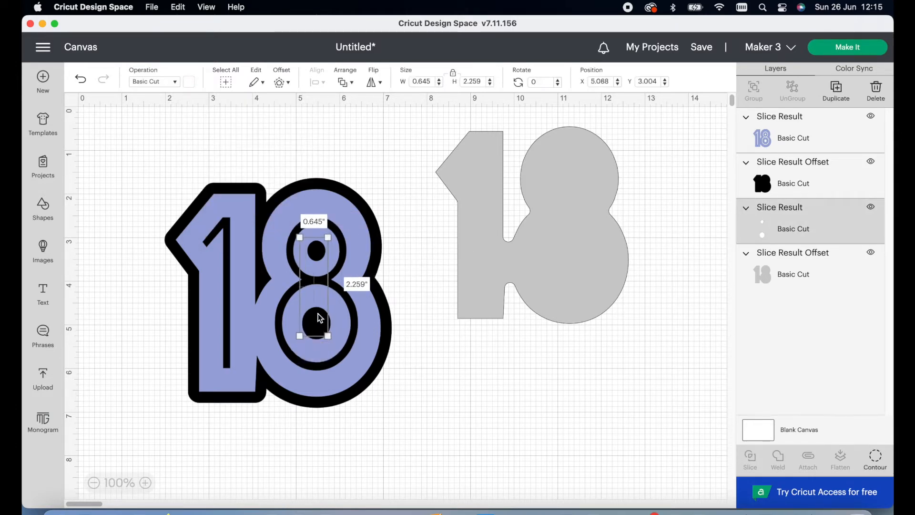
click(346, 82)
click(380, 96)
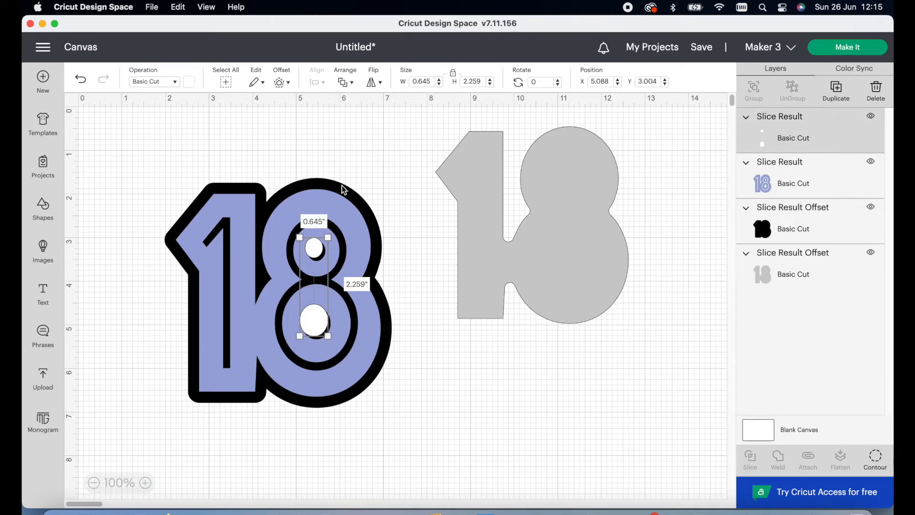
drag(318, 323, 320, 325)
click(411, 373)
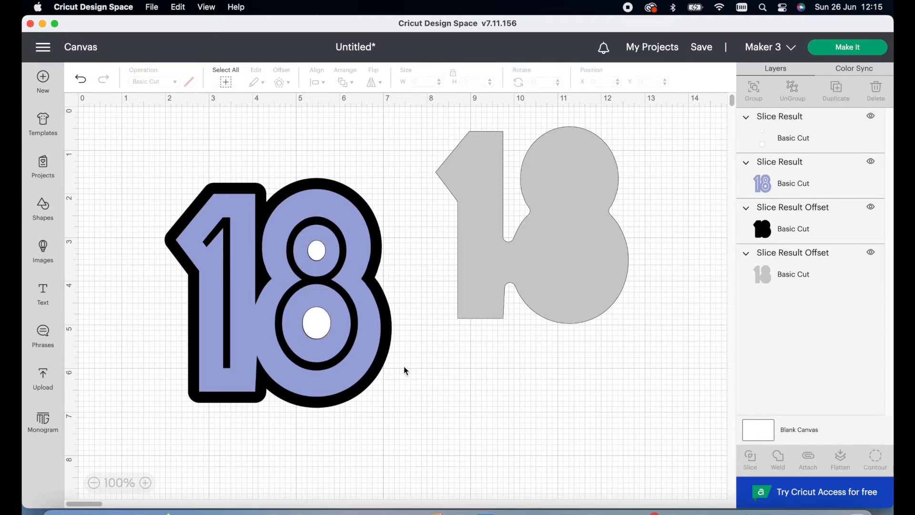
Move the periwinkle 18 aside, slice the two ovals out of the black 18 and separate the resulting pieces
drag(247, 288, 503, 330)
drag(280, 138, 335, 391)
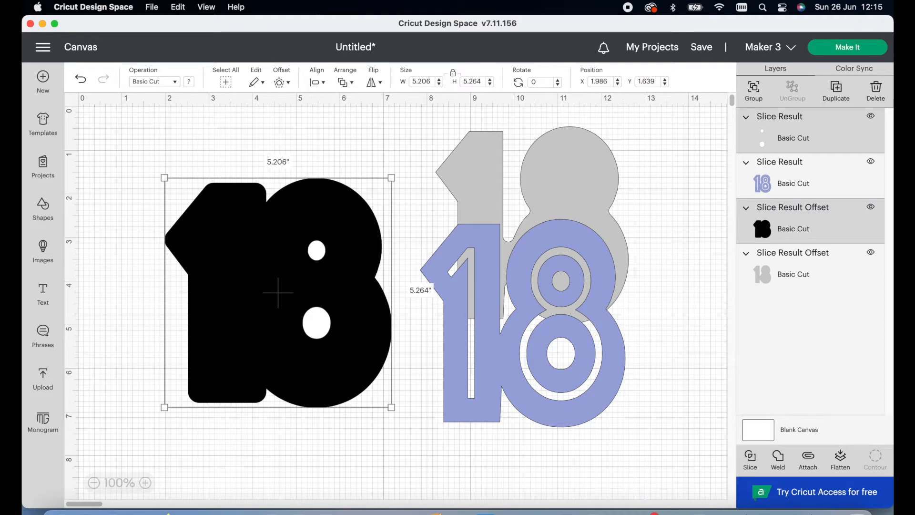
click(430, 443)
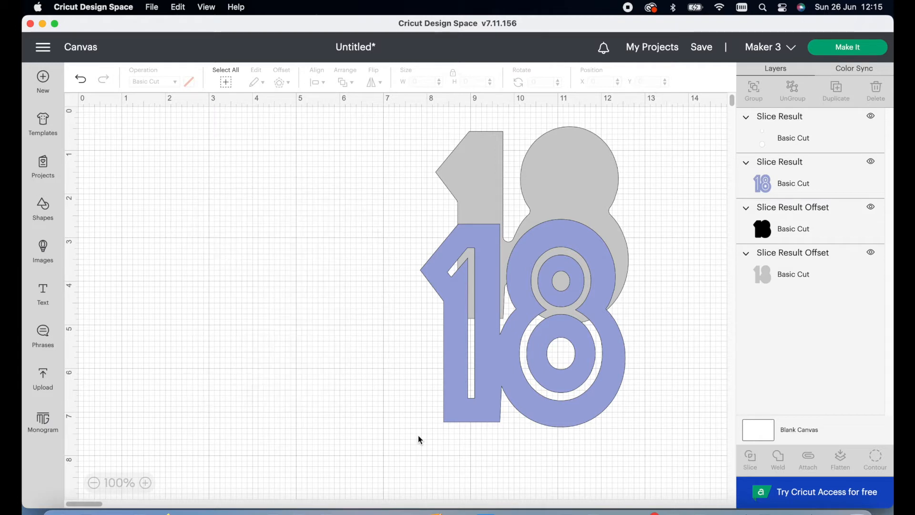
drag(319, 328, 397, 422)
drag(245, 342, 256, 325)
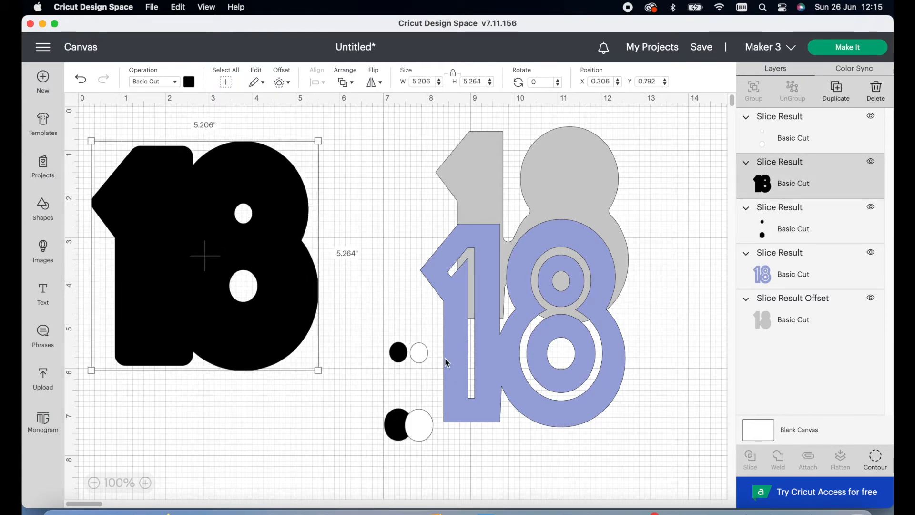
Center the periwinkle 18 over the light grey 18 and place the white ovals over the holes of its 8
drag(560, 360, 571, 333)
click(317, 82)
drag(418, 429, 574, 327)
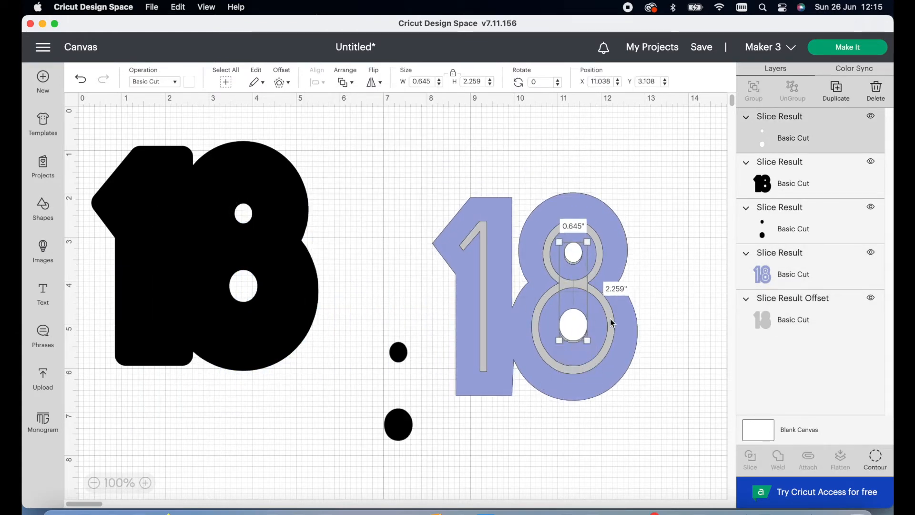
Delete the leftover black ovals
click(705, 374)
click(399, 423)
key(Delete)
Move the periwinkle 18 away, slice the white ovals out of the light grey 18 and separate the resulting pieces
drag(614, 366, 361, 418)
drag(588, 167, 523, 348)
click(570, 447)
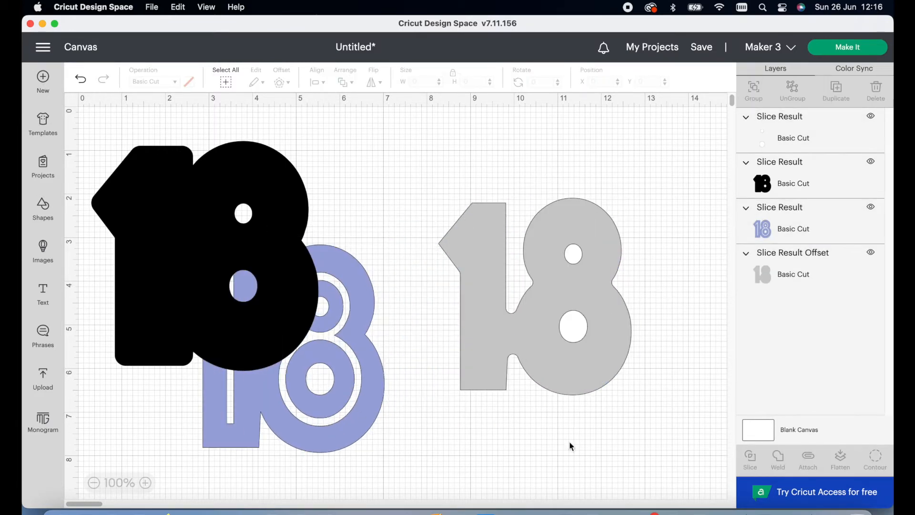
drag(574, 333, 670, 304)
drag(608, 337, 506, 320)
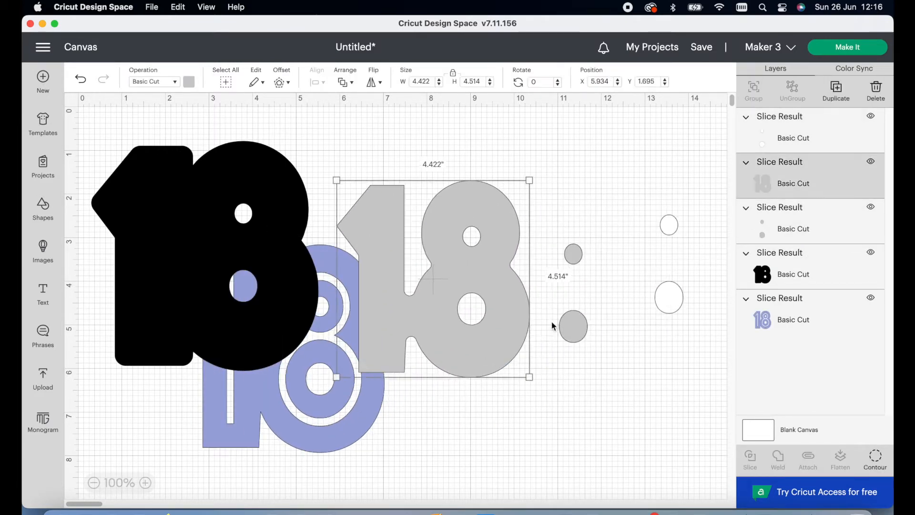
Delete the leftover grey and white ovals
click(570, 326)
key(Delete)
click(675, 301)
key(Delete)
Move the light grey 18 to open canvas and bring the periwinkle 18 to the front
drag(506, 272, 662, 277)
click(348, 267)
click(345, 82)
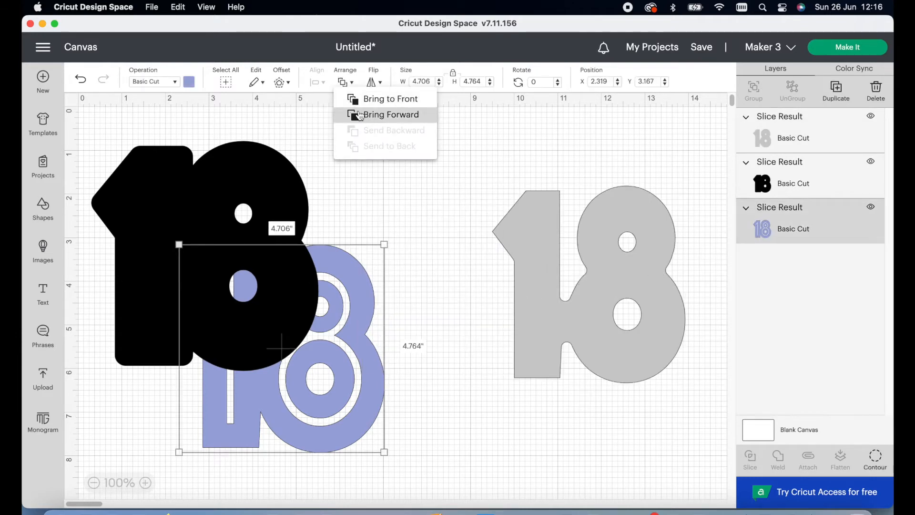
click(359, 115)
click(345, 82)
click(361, 95)
Stack the light grey 18 and the periwinkle 18 on the black 18 with their holes lined up
drag(324, 344, 423, 409)
drag(590, 313, 208, 282)
drag(468, 450, 289, 293)
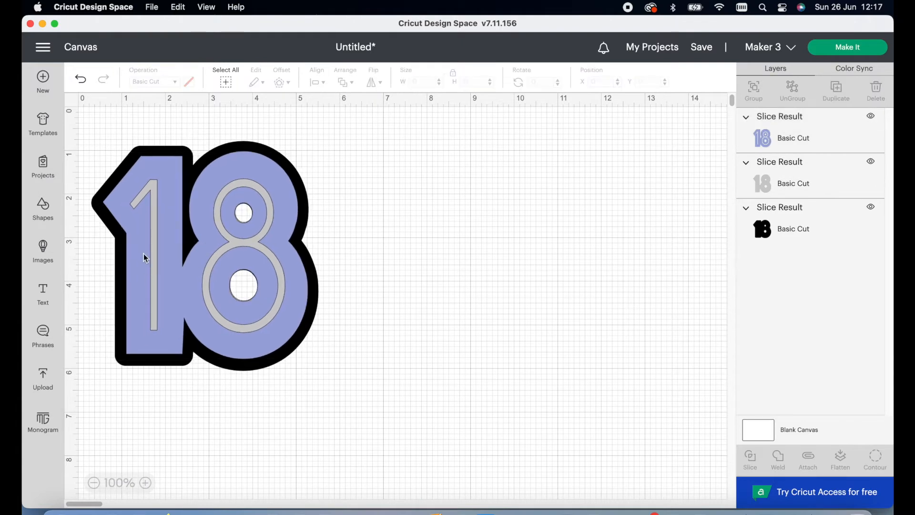
Move the periwinkle and light grey layers off the stack and shift the black 18 to the middle of the canvas
drag(145, 254, 505, 261)
drag(145, 273, 503, 292)
drag(215, 214, 319, 323)
Duplicate the black 18 and place the original below the copy
click(837, 90)
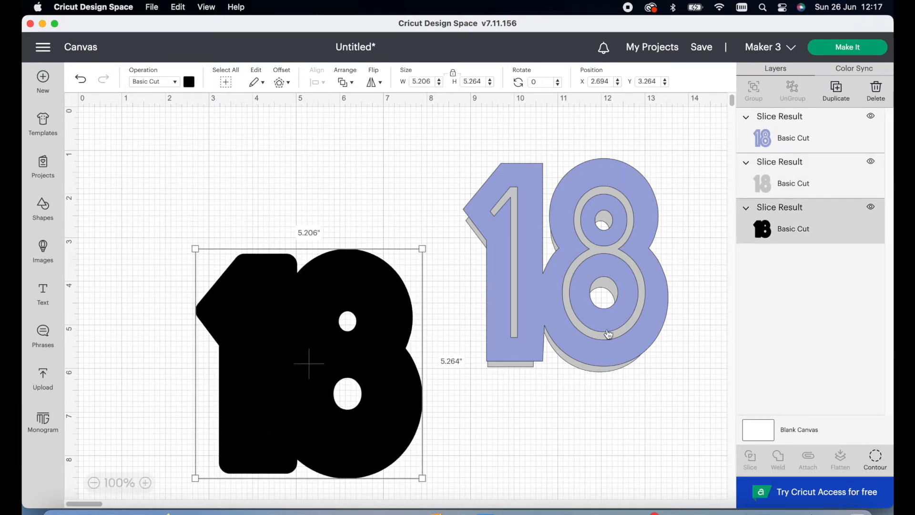
drag(414, 411, 392, 227)
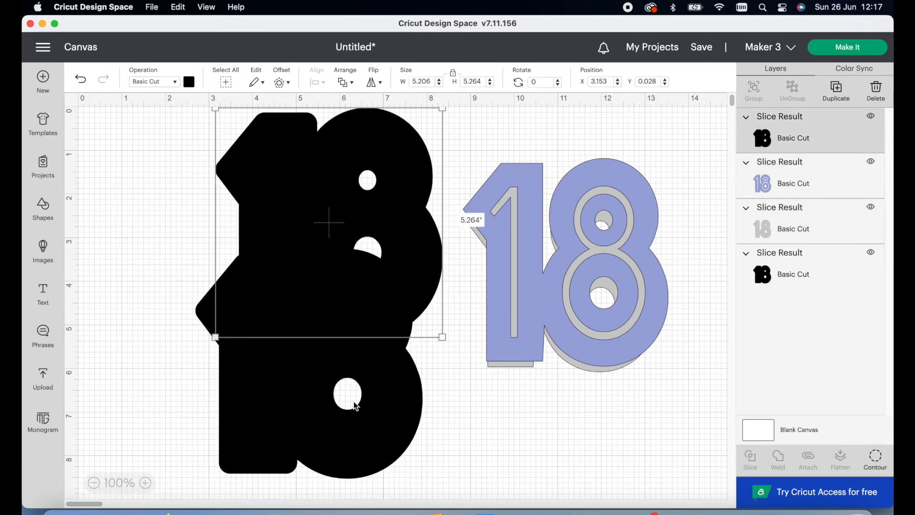
click(94, 483)
drag(286, 351, 295, 461)
Flip the upper black 18 vertically and arrange it above the upright original with a gap between them
click(290, 242)
drag(291, 241, 292, 286)
click(374, 82)
click(399, 114)
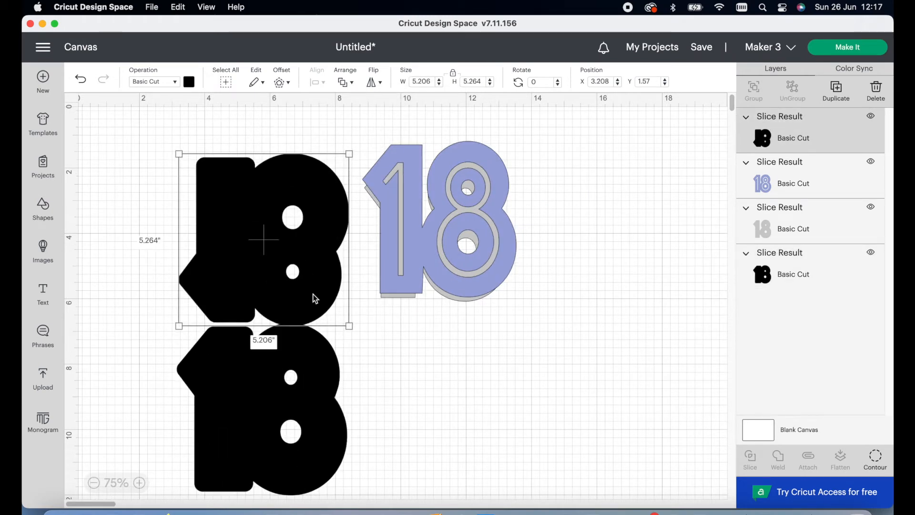
drag(308, 352, 310, 393)
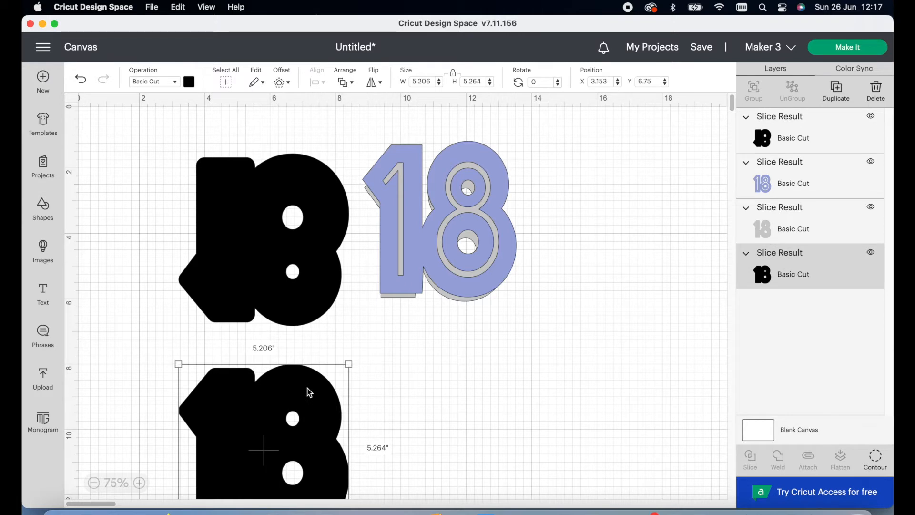
Lower the flipped black 18 until it slightly overlaps the top of the upright 18, and left-align the two shapes
drag(298, 230, 313, 276)
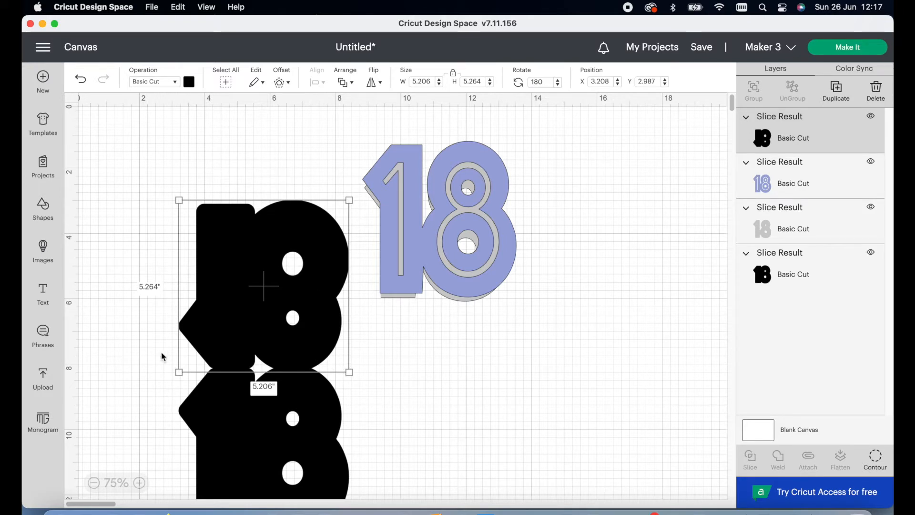
drag(164, 357, 252, 388)
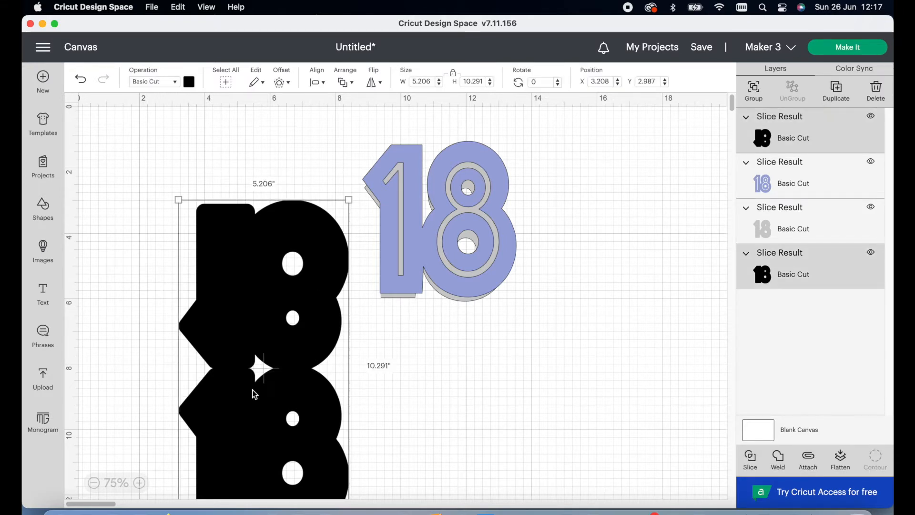
click(317, 84)
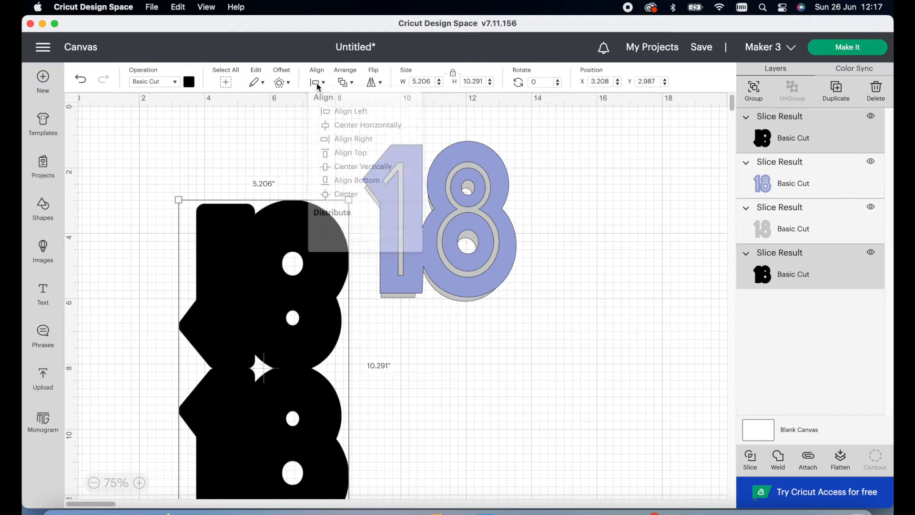
click(328, 115)
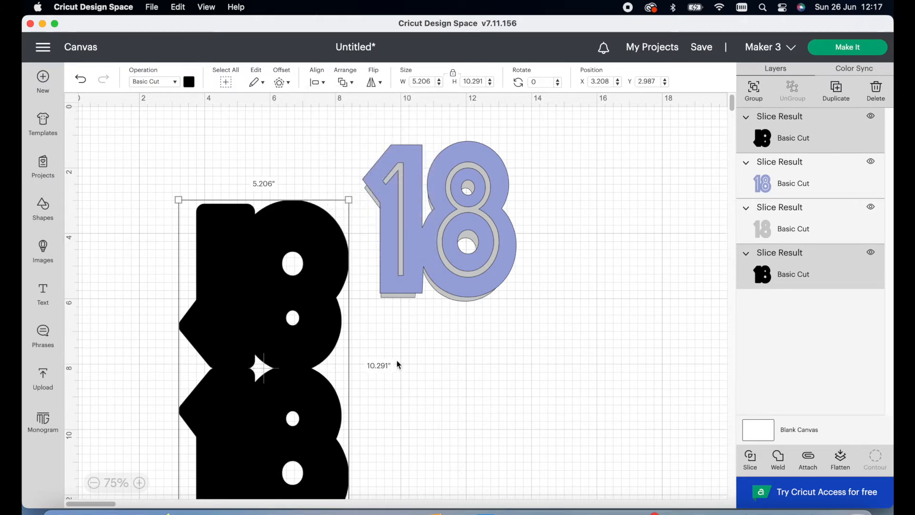
Weld the two black 18s into one shape and move it up the canvas beside the periwinkle 18
click(603, 402)
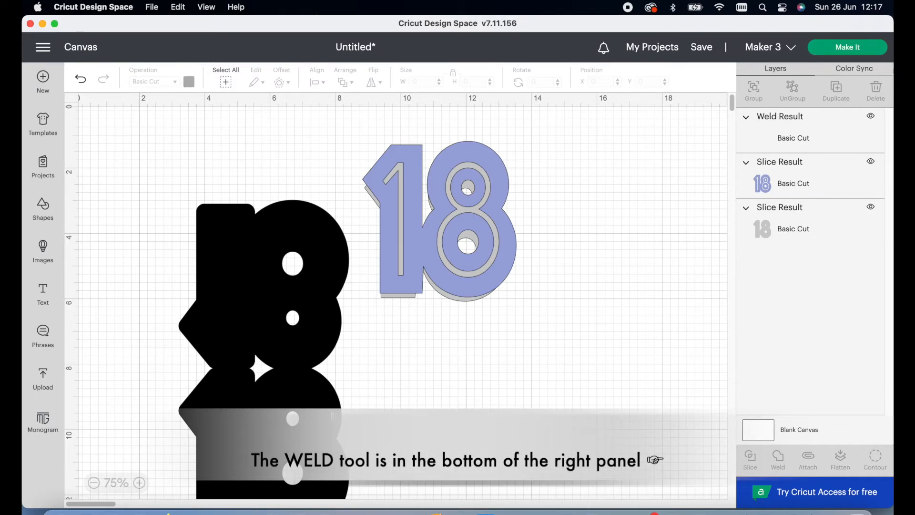
click(333, 387)
drag(332, 387, 329, 325)
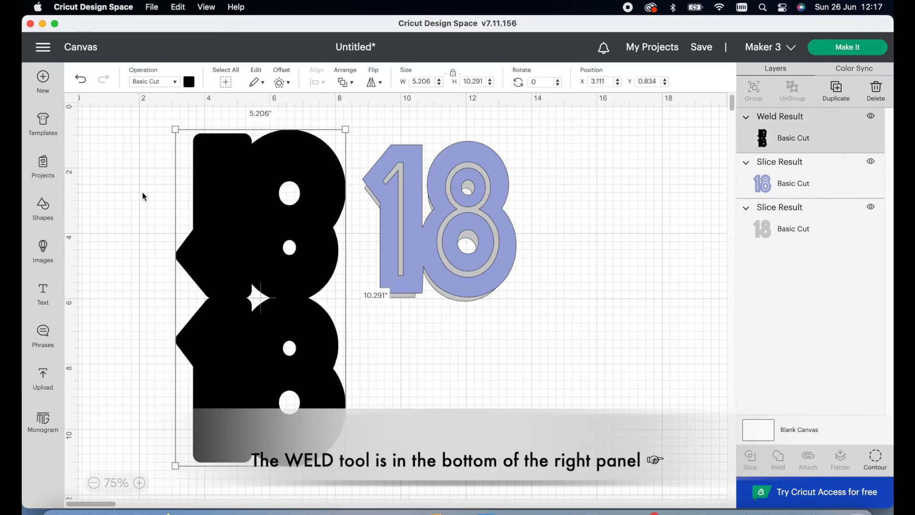
Add a score line beside the welded shape and rotate it by 90 degrees
click(43, 208)
click(101, 129)
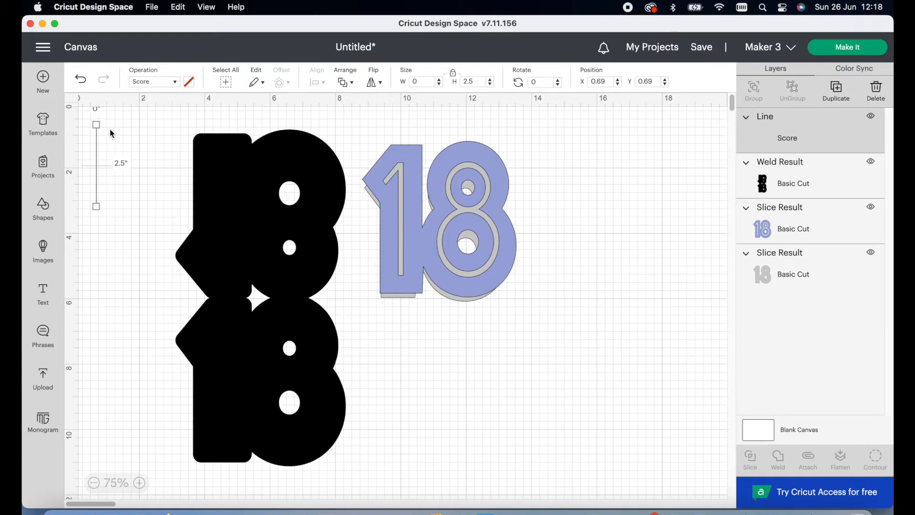
drag(98, 151, 126, 205)
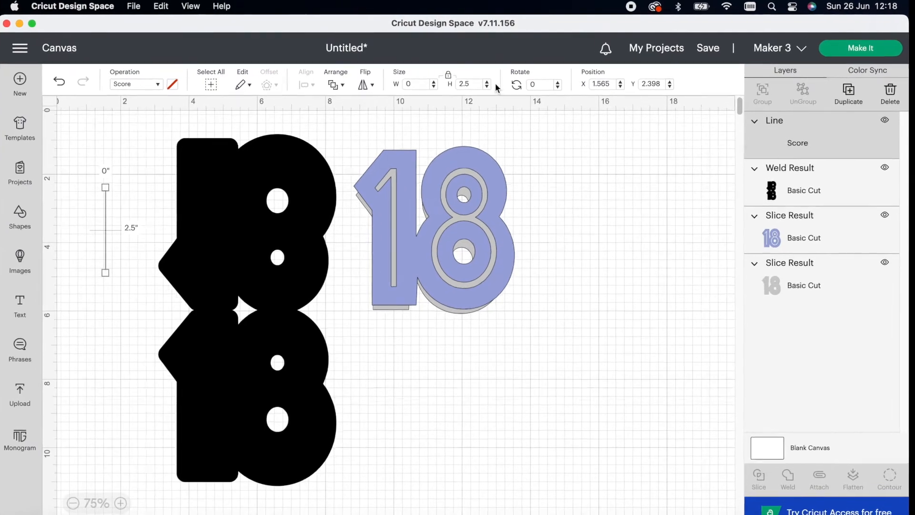
click(528, 85)
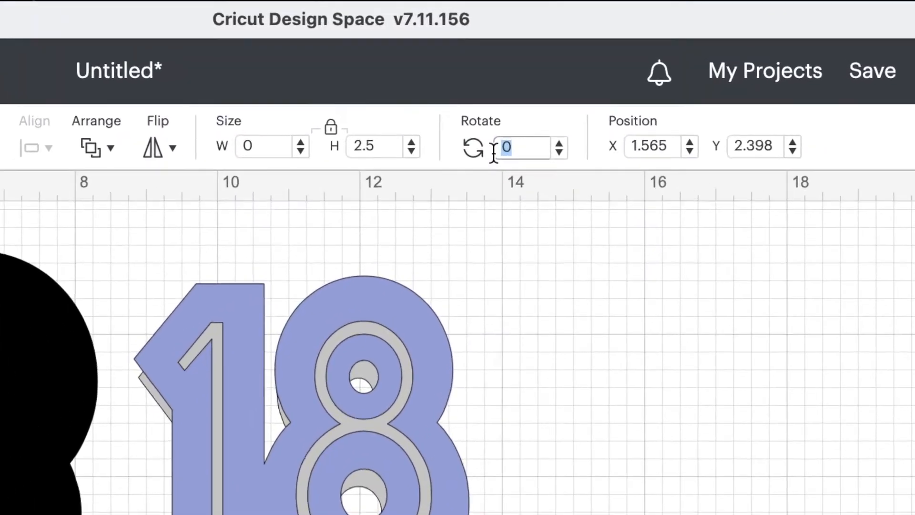
text(90)
key(Return)
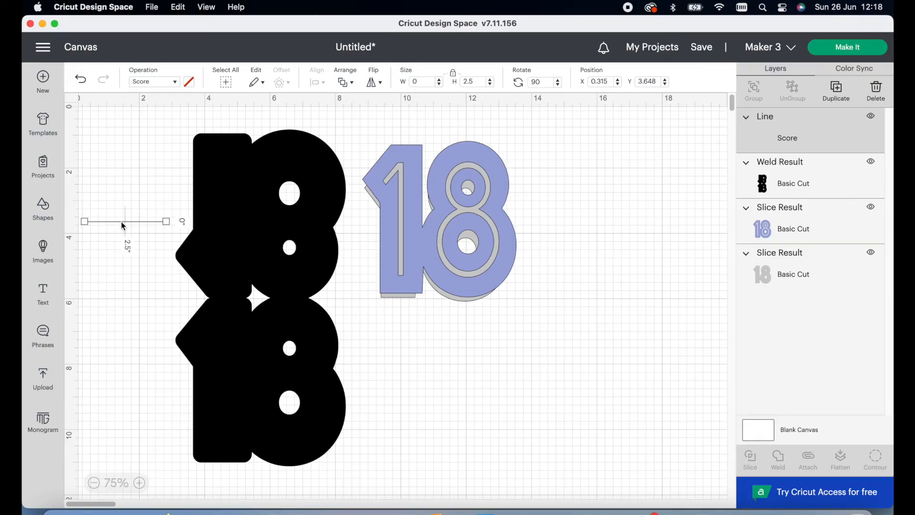
Place the score line along the join between the two welded 18s and lengthen it to about 3.185 inches
drag(122, 222, 239, 295)
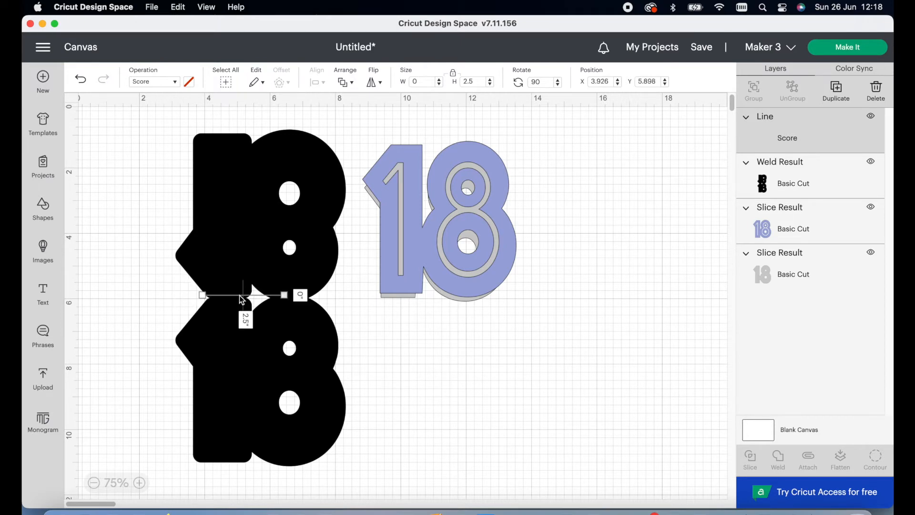
drag(241, 296, 310, 297)
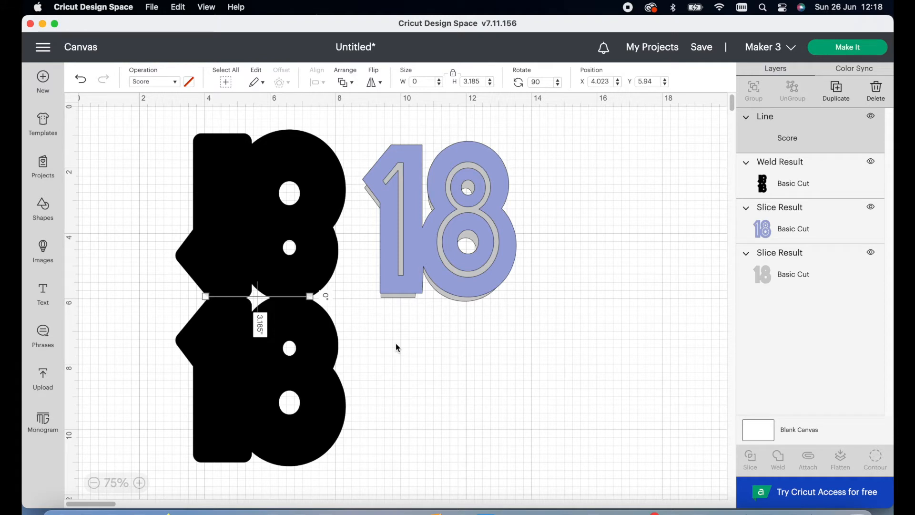
key(Down)
key(Down)
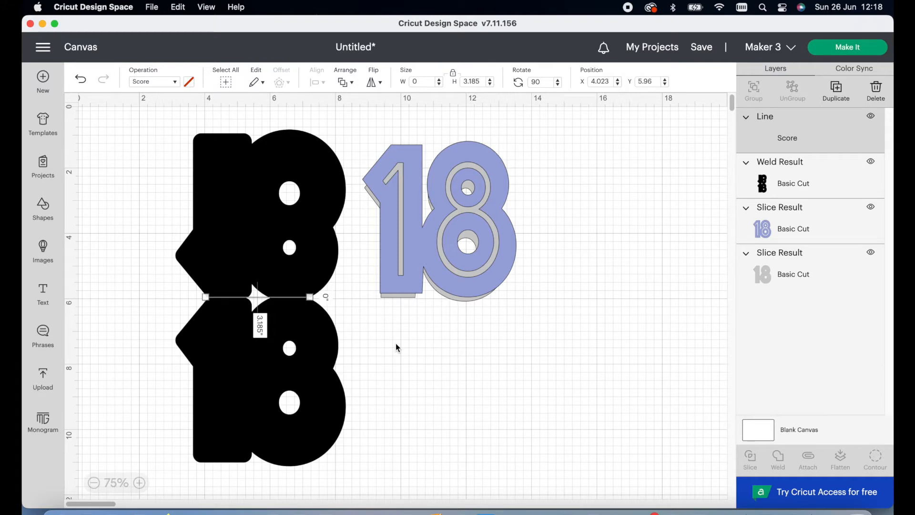
click(398, 348)
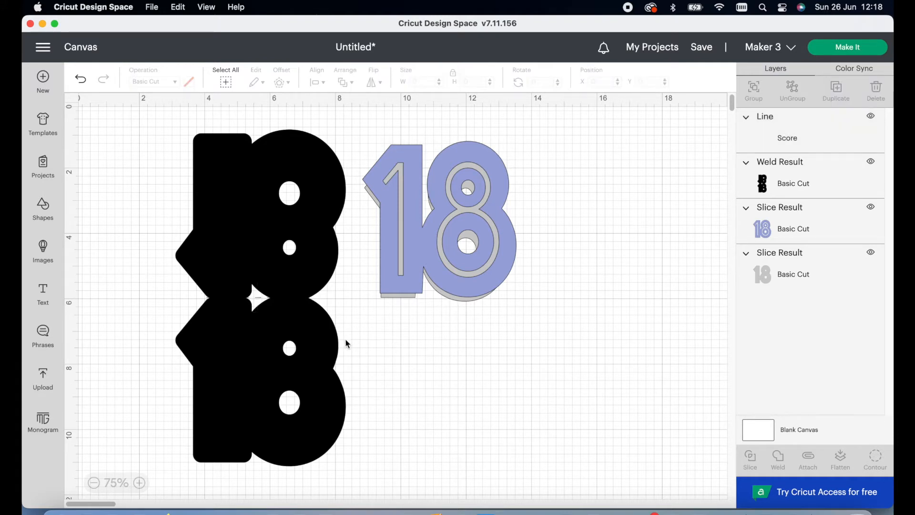
click(257, 299)
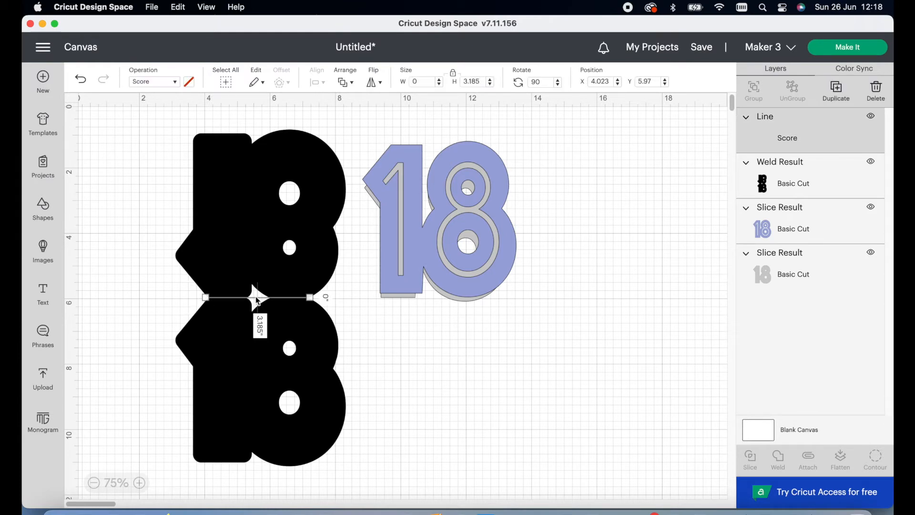
Recolour the welded 18 shape white and attach the score line to it
click(321, 223)
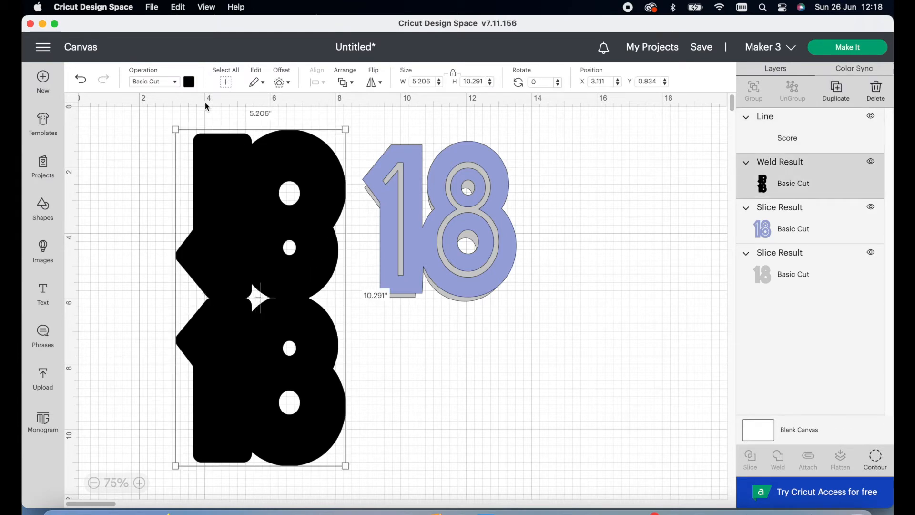
click(190, 82)
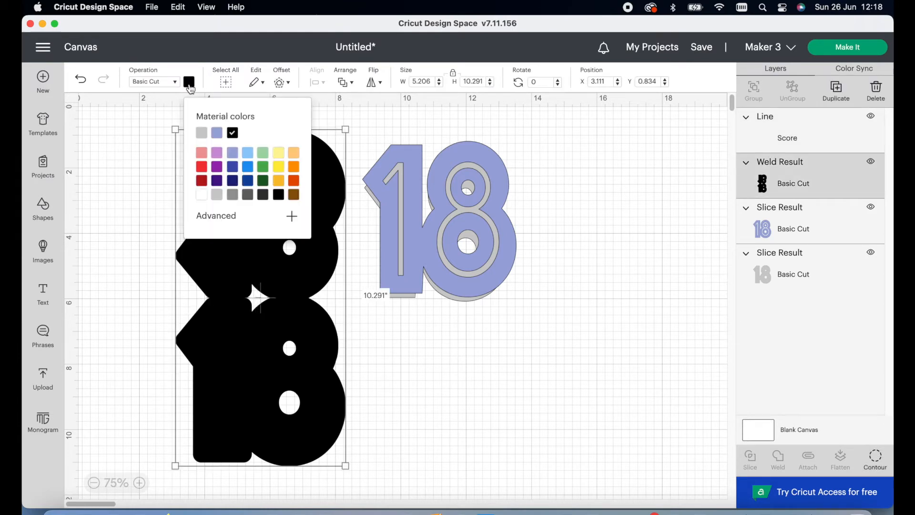
click(202, 196)
click(437, 343)
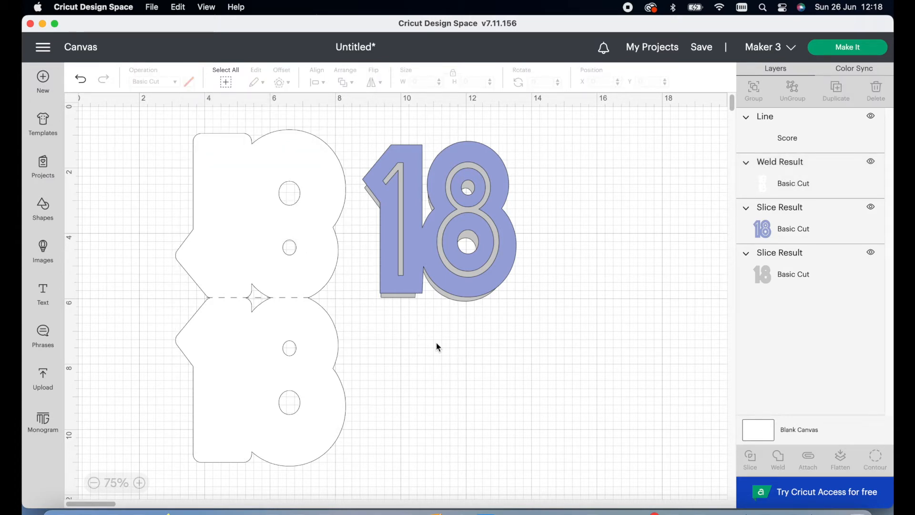
drag(152, 247, 253, 345)
click(809, 461)
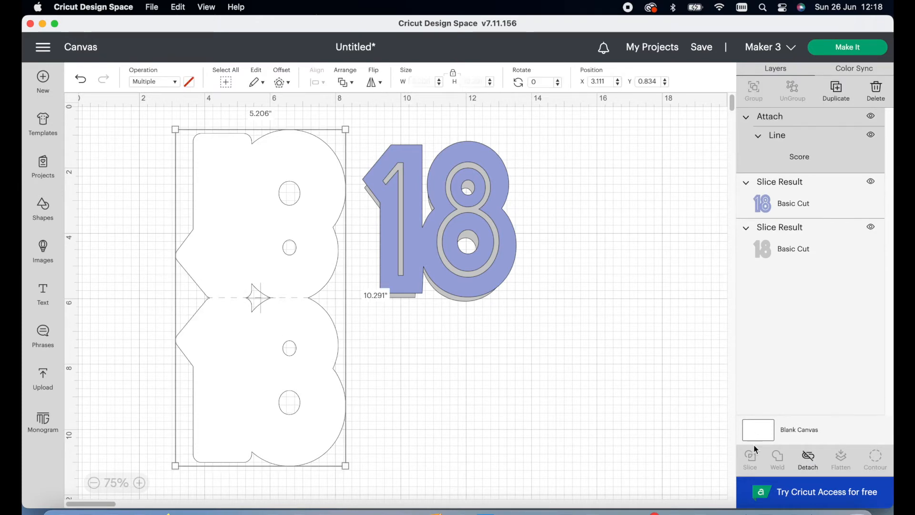
Group the periwinkle 18 with the light grey 18 and place them on the lower half of the white card with the holes aligned
mouse_move(498, 218)
mouse_down()
mouse_move(577, 265)
mouse_move(476, 227)
mouse_move(489, 217)
mouse_up()
drag(522, 166, 319, 350)
click(758, 94)
click(435, 324)
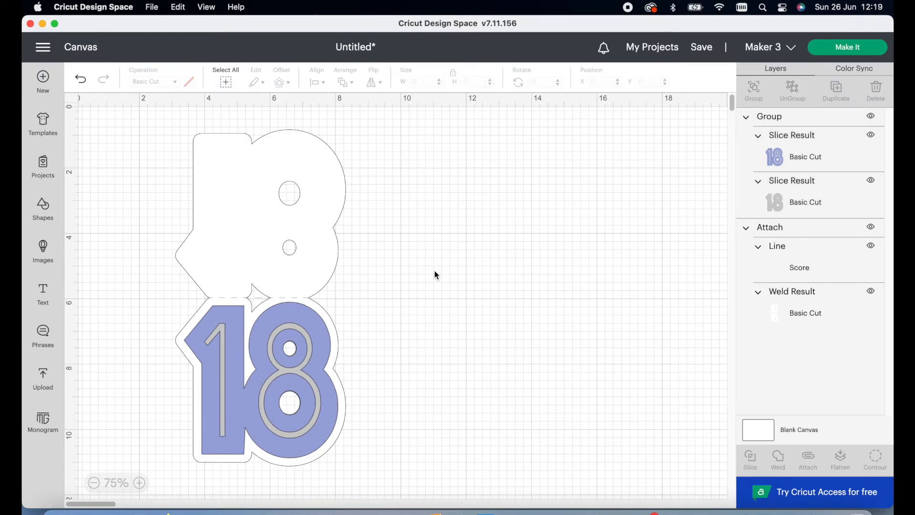
Save the project with the title "18 birthday"
click(704, 50)
click(414, 136)
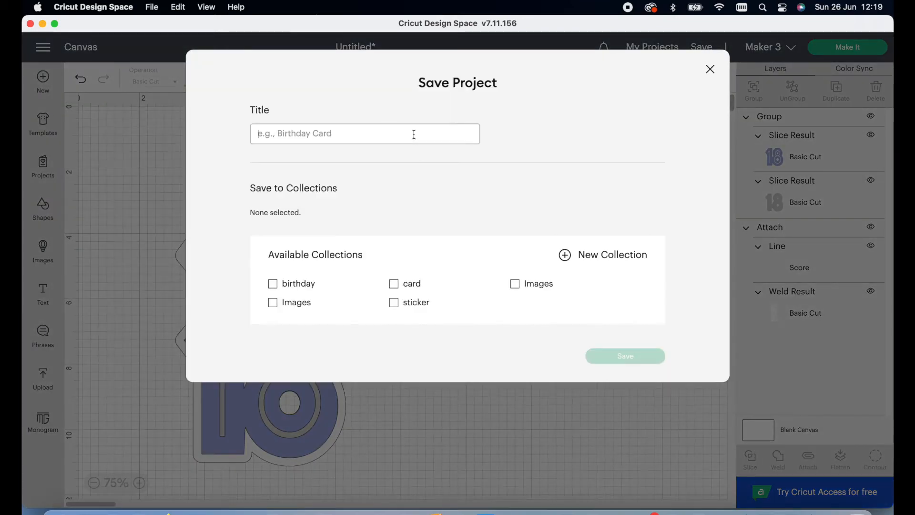
text(18 birthday)
click(614, 359)
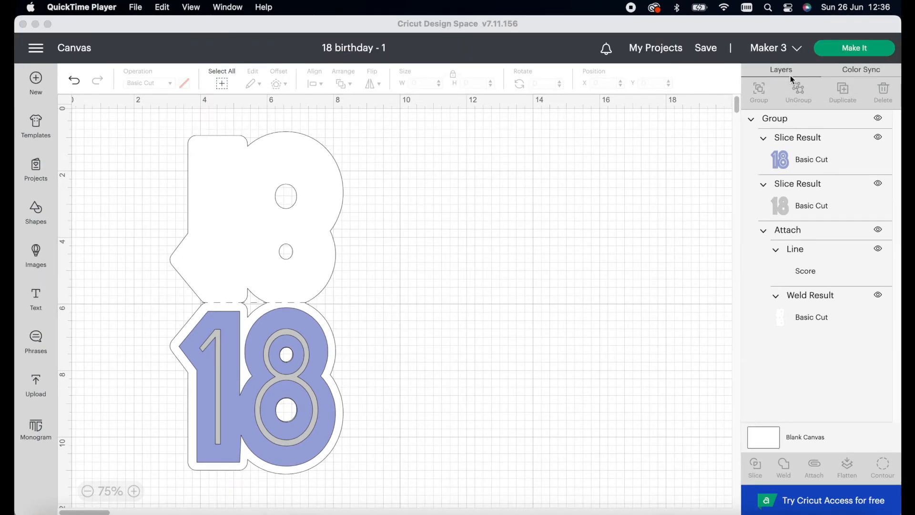
Sync the periwinkle 18 to the light grey colour so both layers cut from the same material
click(844, 48)
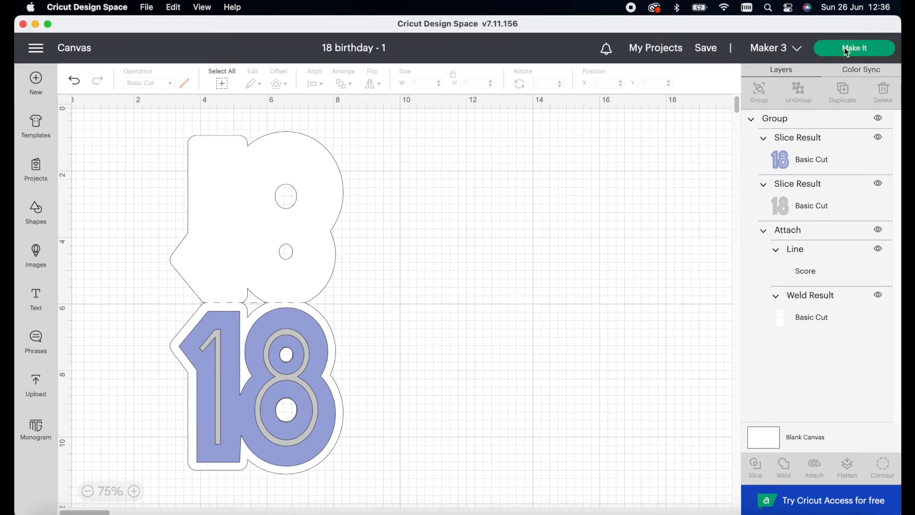
click(853, 74)
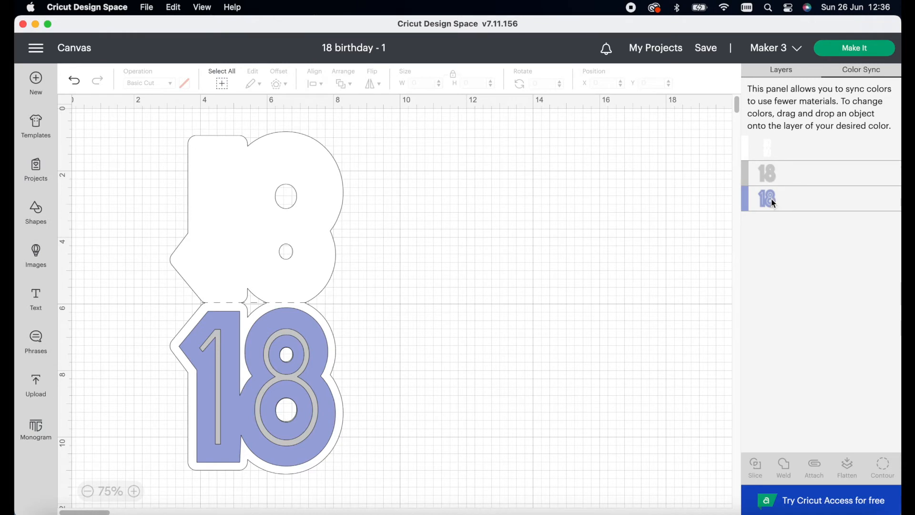
right_click(771, 198)
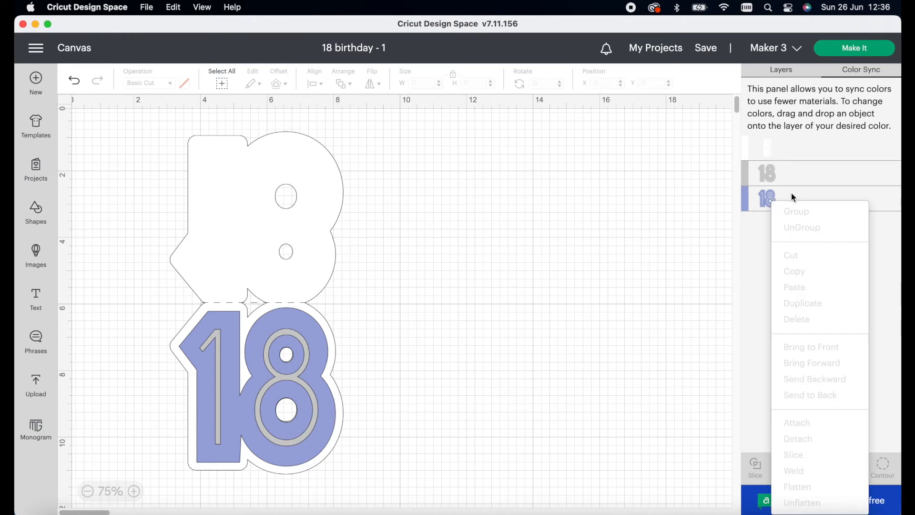
click(757, 199)
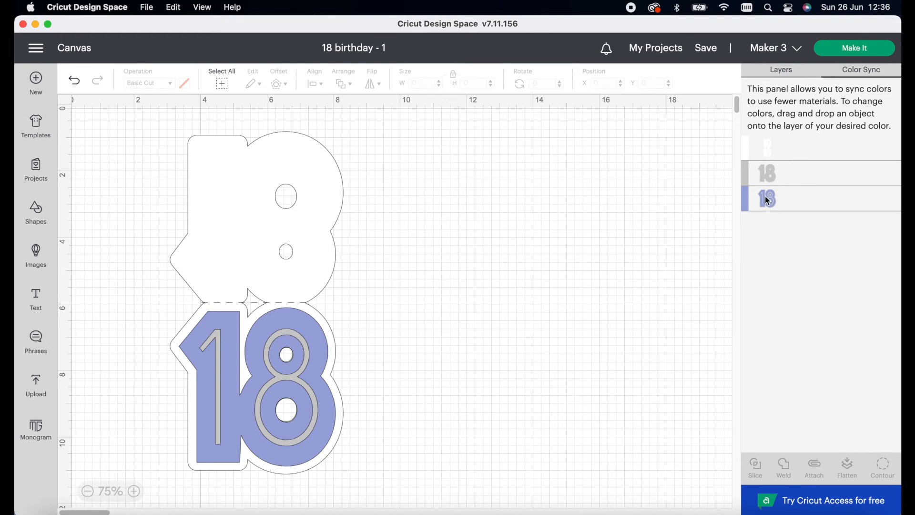
drag(769, 202, 805, 179)
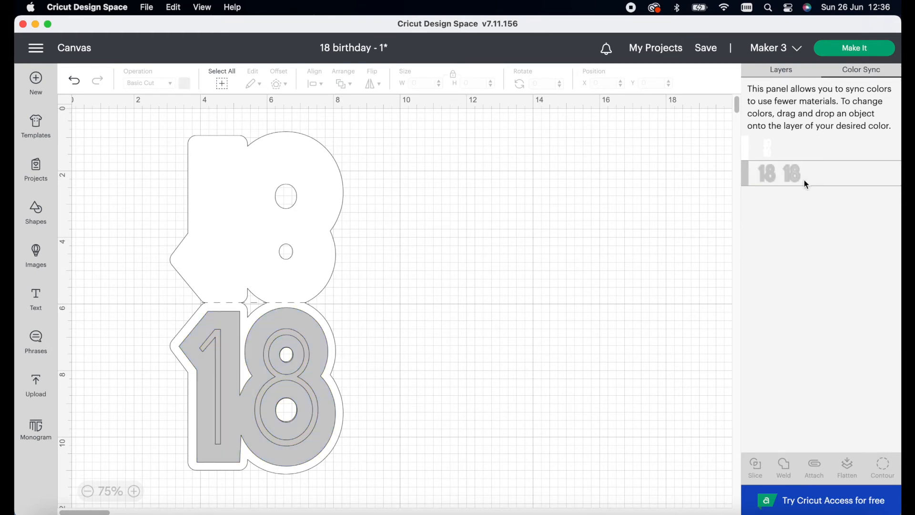
Send the project to mat preparation and move the plain 18 on mat 1 over to the mat's right edge
click(853, 49)
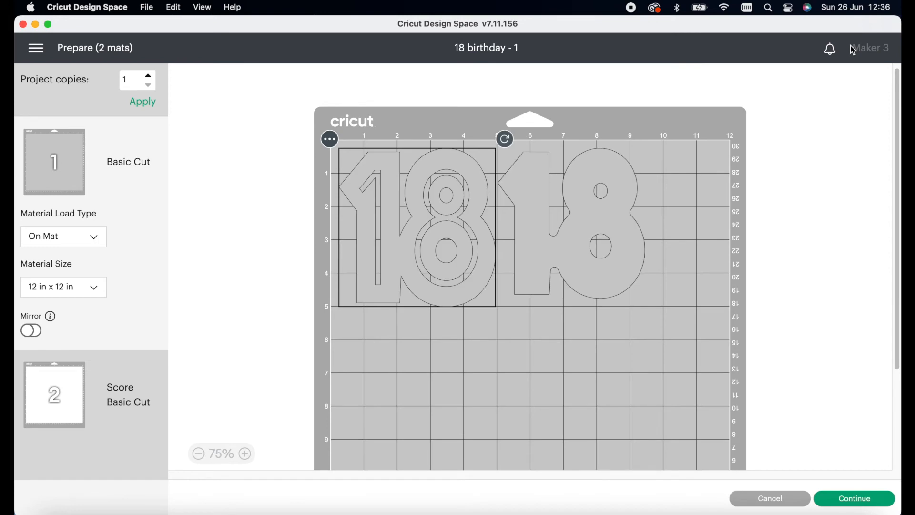
click(590, 205)
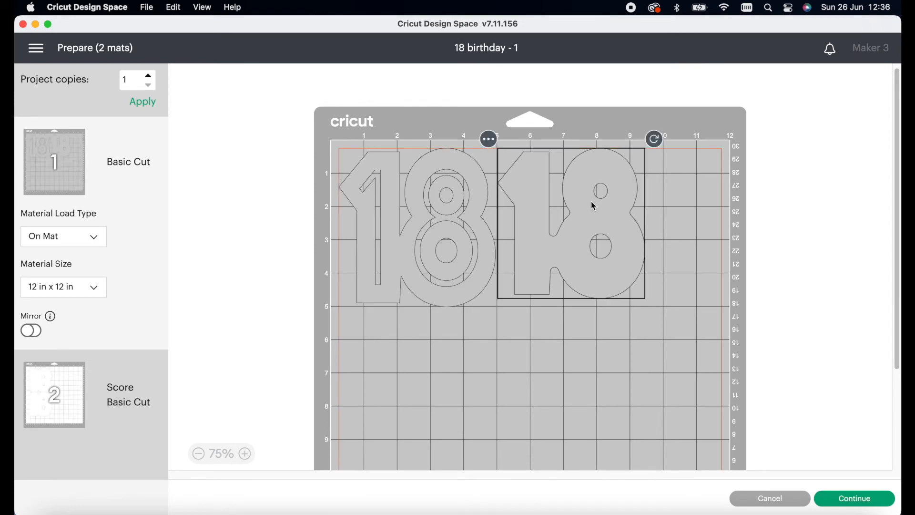
drag(535, 223, 623, 211)
click(629, 214)
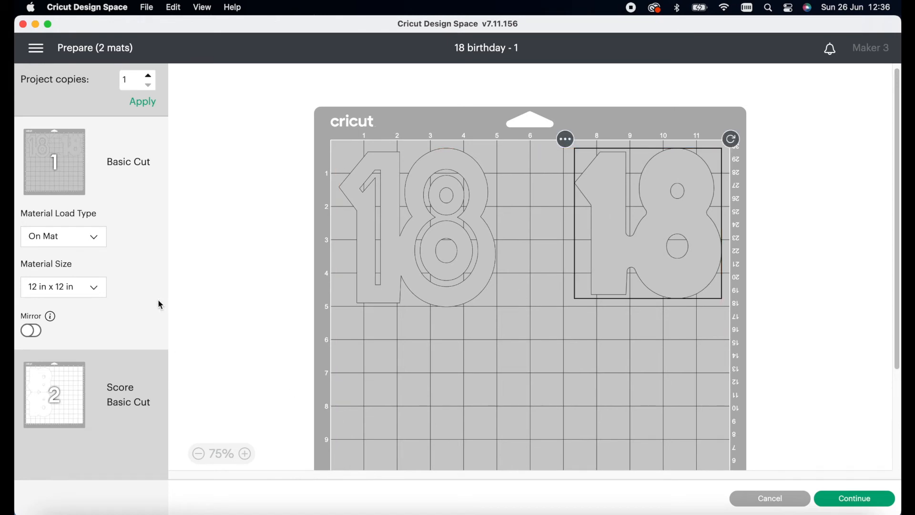
Continue to the cutting setup with mat 2, the scored card, and set the base material to Medium Cardstock – 80 lb (216 gsm)
click(45, 397)
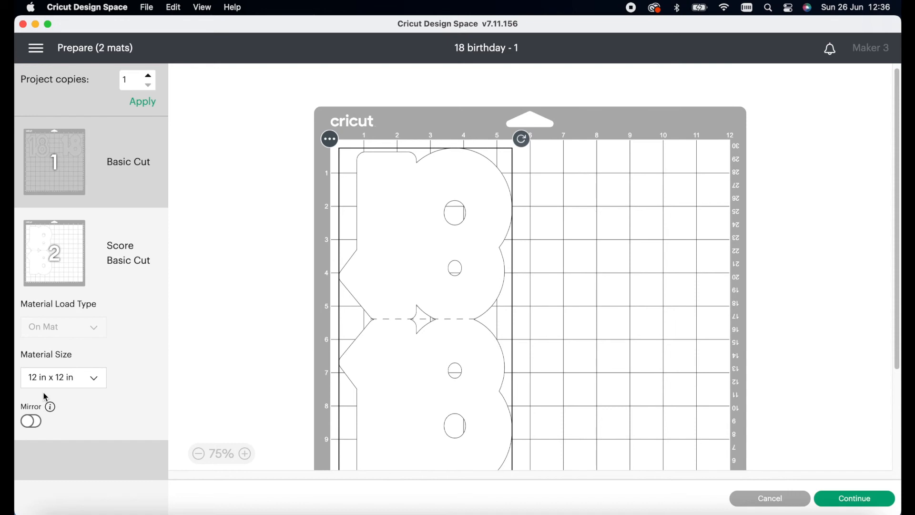
click(198, 454)
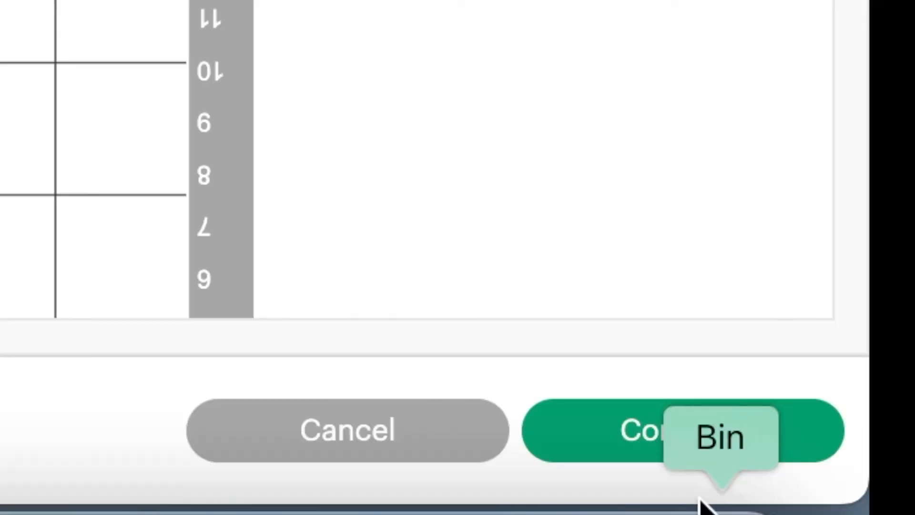
click(641, 431)
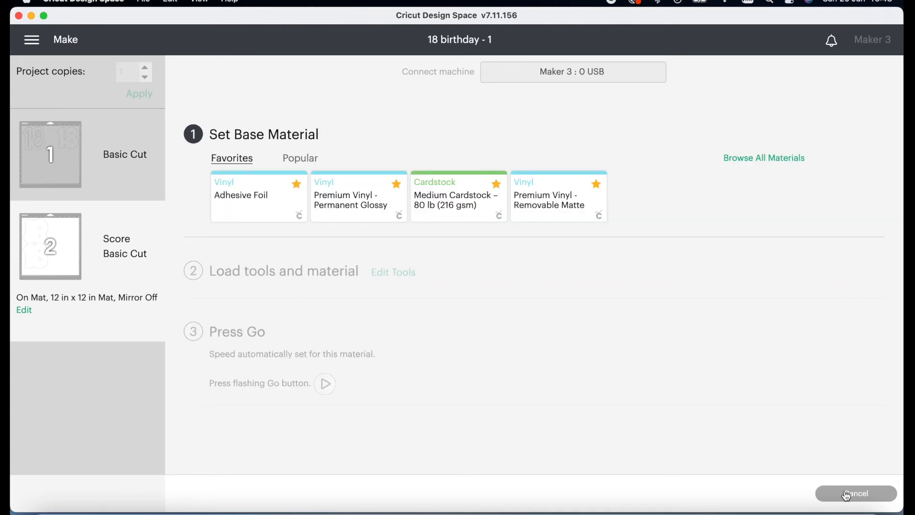
click(468, 192)
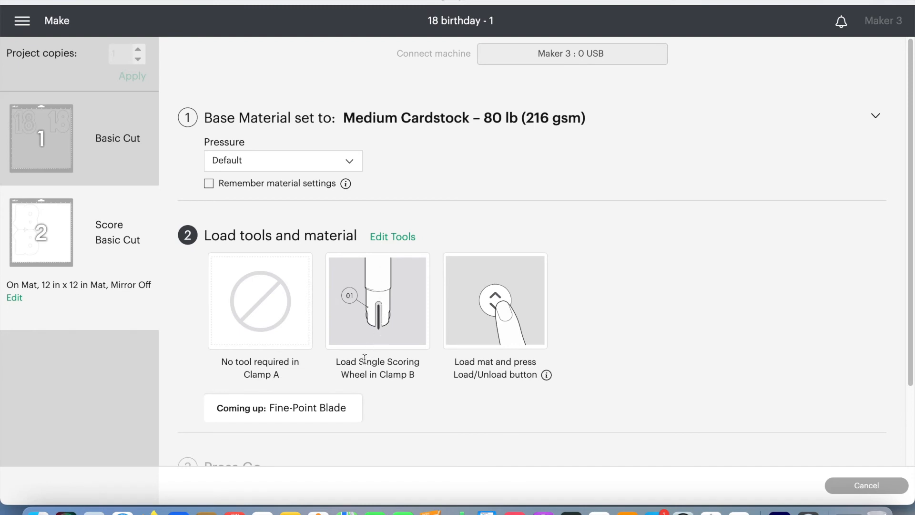
Change the scoring tool for mat 2 to the Scoring Stylus and apply the tool options
click(386, 238)
click(436, 165)
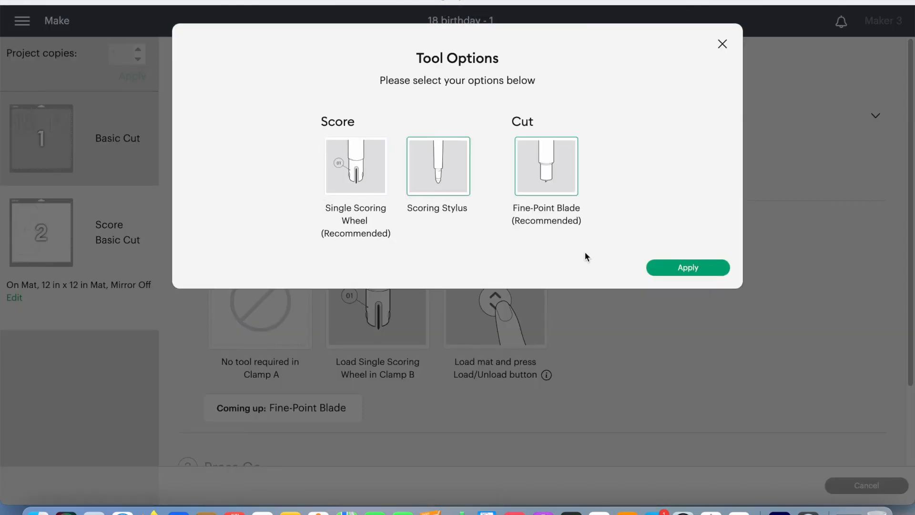
click(660, 268)
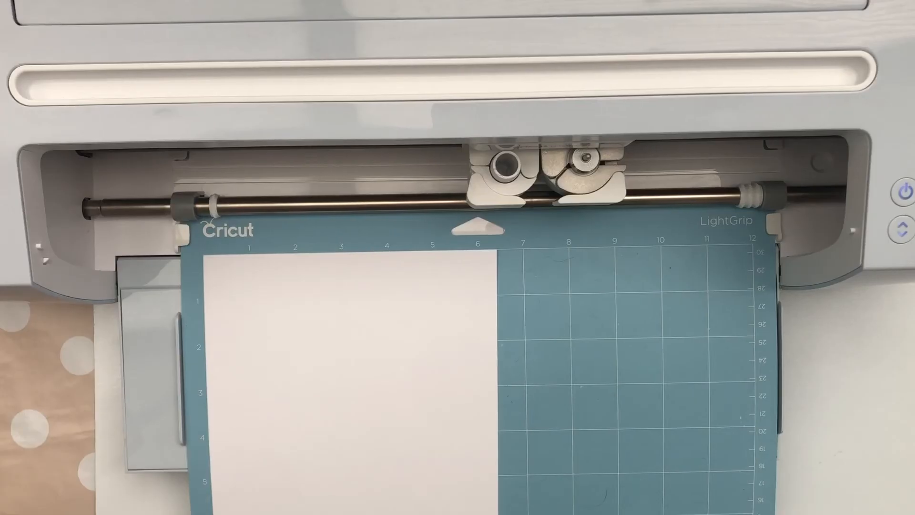